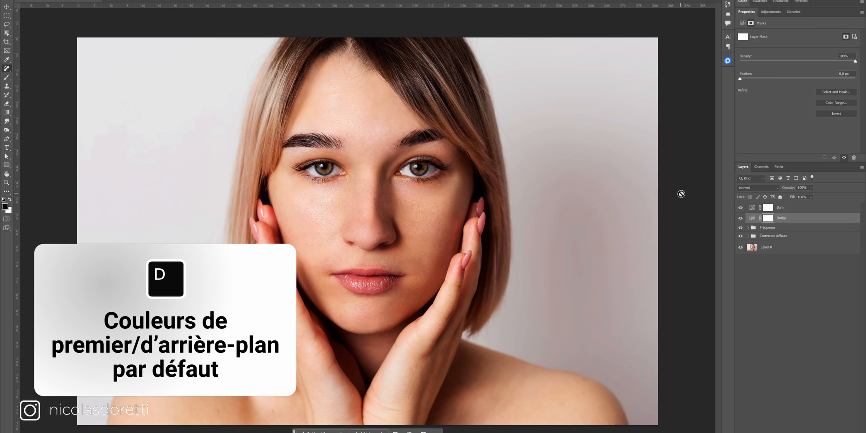
- Fill both the Dodge and Burn curves layer masks with black
{"action": "key", "text": "ctrl+BackSpace"}
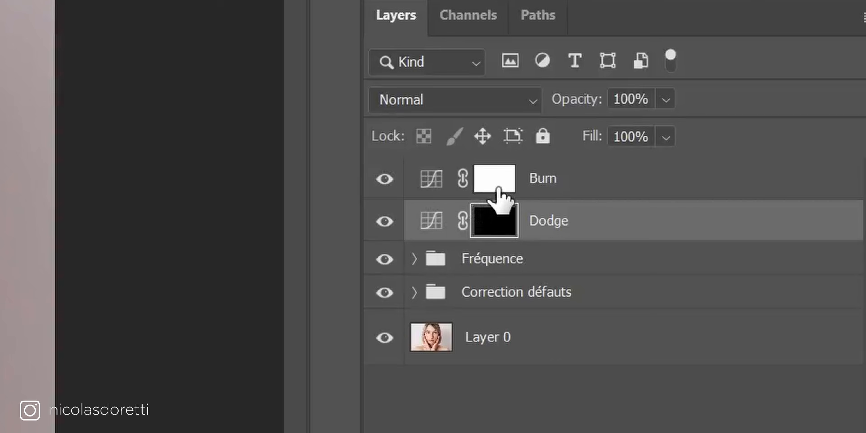
{"action": "left_click", "coordinate": [498, 189]}
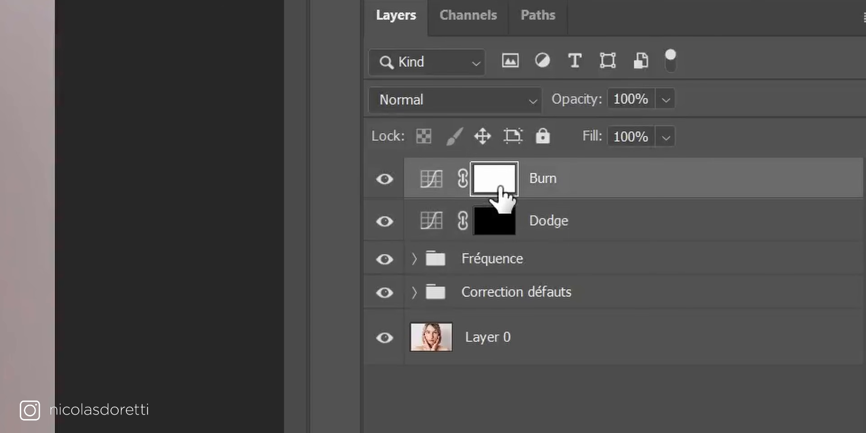
{"action": "key", "text": "ctrl+BackSpace"}
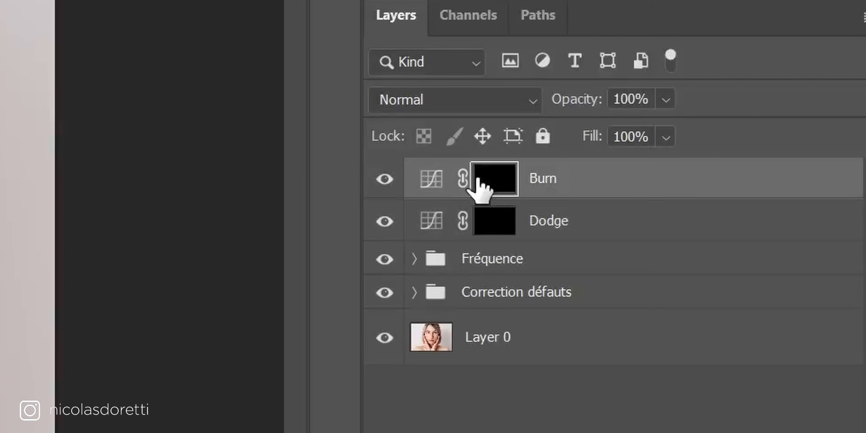
- Switch to white, set brush flow to 100%, and paint on the Burn mask to darken the brows, hairline and cheek hollows
{"action": "key", "text": "x"}
{"action": "key", "text": "x"}
{"action": "key", "text": "x"}
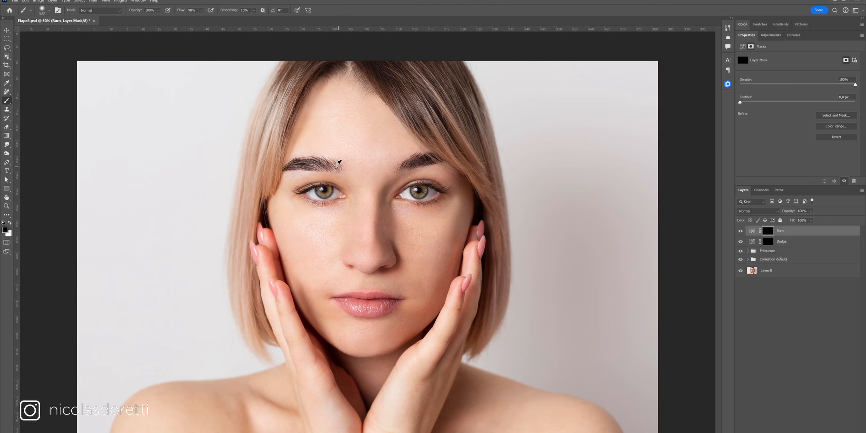
{"action": "mouse_move", "coordinate": [343, 149]}
{"action": "left_mouse_down"}
{"action": "mouse_move", "coordinate": [331, 168]}
{"action": "mouse_move", "coordinate": [336, 100]}
{"action": "left_mouse_up"}
{"action": "key", "text": "x"}
{"action": "left_click_drag", "start_coordinate": [183, 12], "coordinate": [185, 15]}
{"action": "left_click_drag", "start_coordinate": [319, 91], "coordinate": [281, 154]}
{"action": "mouse_move", "coordinate": [381, 108]}
{"action": "left_mouse_down"}
{"action": "mouse_move", "coordinate": [433, 128]}
{"action": "mouse_move", "coordinate": [416, 120]}
{"action": "mouse_move", "coordinate": [426, 139]}
{"action": "left_mouse_up"}
{"action": "mouse_move", "coordinate": [468, 187]}
{"action": "left_mouse_down"}
{"action": "mouse_move", "coordinate": [463, 241]}
{"action": "mouse_move", "coordinate": [447, 279]}
{"action": "left_mouse_up"}
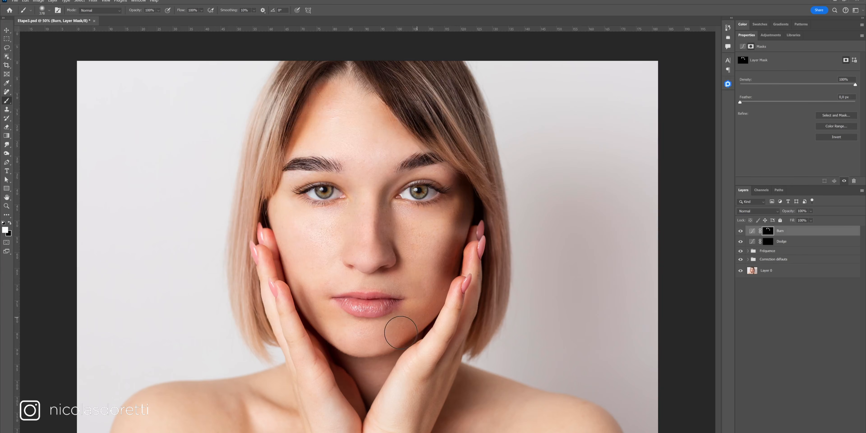
- Continue burning the chin, cheeks and sides of the nose on the Burn mask, resizing the brush as needed
{"action": "mouse_move", "coordinate": [359, 344]}
{"action": "left_mouse_down"}
{"action": "mouse_move", "coordinate": [396, 344]}
{"action": "mouse_move", "coordinate": [377, 340]}
{"action": "left_mouse_up"}
{"action": "mouse_move", "coordinate": [298, 321]}
{"action": "left_mouse_down"}
{"action": "mouse_move", "coordinate": [337, 333]}
{"action": "mouse_move", "coordinate": [323, 320]}
{"action": "left_mouse_up"}
{"action": "mouse_move", "coordinate": [269, 240]}
{"action": "left_mouse_down"}
{"action": "mouse_move", "coordinate": [276, 214]}
{"action": "mouse_move", "coordinate": [307, 260]}
{"action": "left_mouse_up"}
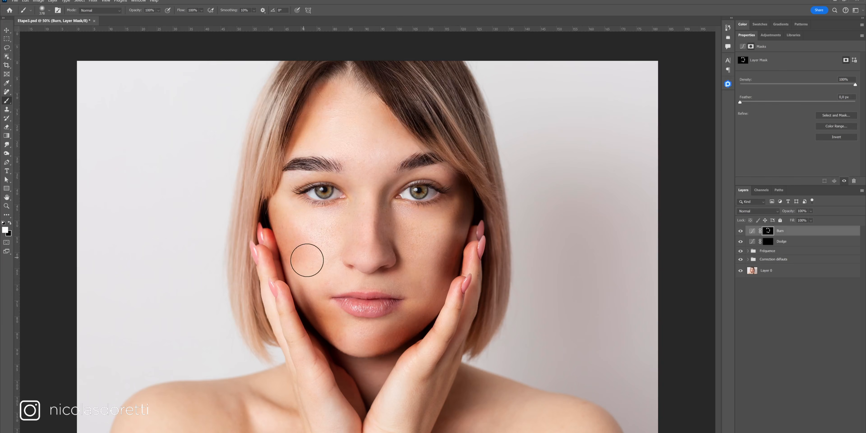
{"action": "left_click_drag", "start_coordinate": [460, 265], "coordinate": [453, 264]}
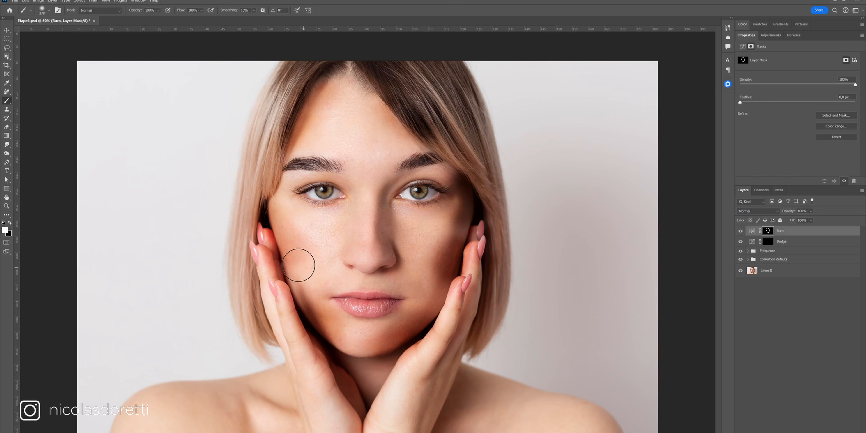
{"action": "left_click_drag", "start_coordinate": [298, 266], "coordinate": [296, 257]}
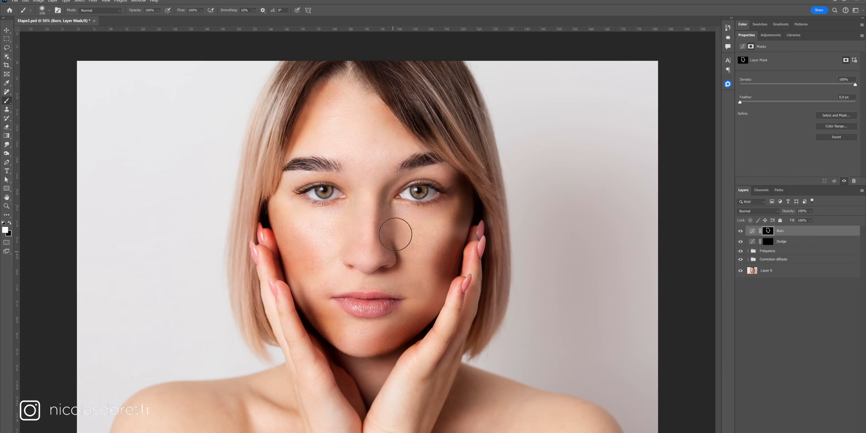
{"action": "key", "text": "alt"}
{"action": "mouse_move", "coordinate": [373, 217]}
{"action": "left_mouse_down"}
{"action": "mouse_move", "coordinate": [367, 228]}
{"action": "mouse_move", "coordinate": [342, 231]}
{"action": "mouse_move", "coordinate": [357, 227]}
{"action": "left_mouse_up"}
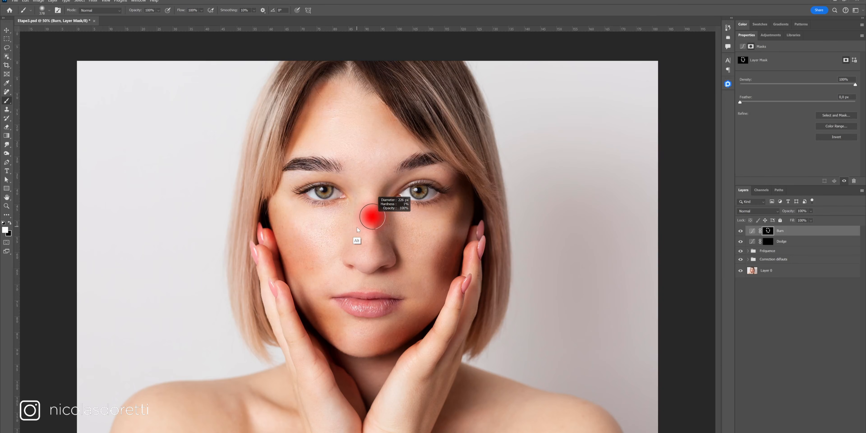
{"action": "left_click_drag", "start_coordinate": [394, 204], "coordinate": [400, 241]}
{"action": "mouse_move", "coordinate": [354, 208]}
{"action": "left_mouse_down"}
{"action": "mouse_move", "coordinate": [343, 240]}
{"action": "mouse_move", "coordinate": [366, 239]}
{"action": "left_mouse_up"}
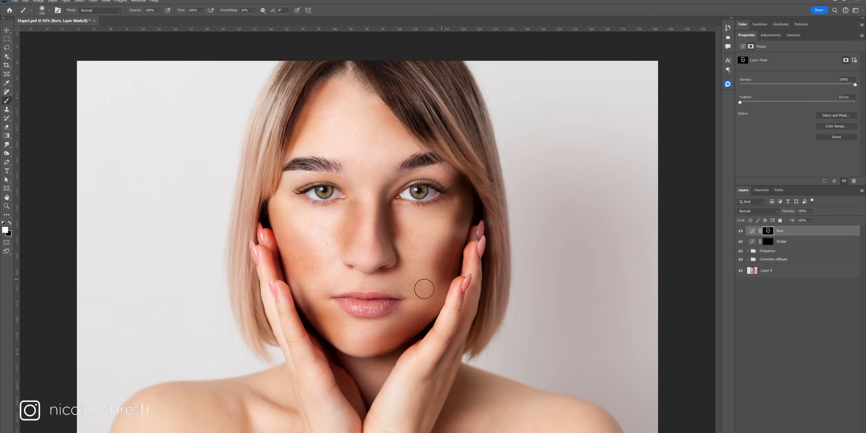
{"action": "left_click_drag", "start_coordinate": [342, 282], "coordinate": [337, 289]}
- Paint white on the Dodge mask to lighten the brows, nose bridge, cheekbones, chin and under the nose
{"action": "left_click", "coordinate": [767, 242]}
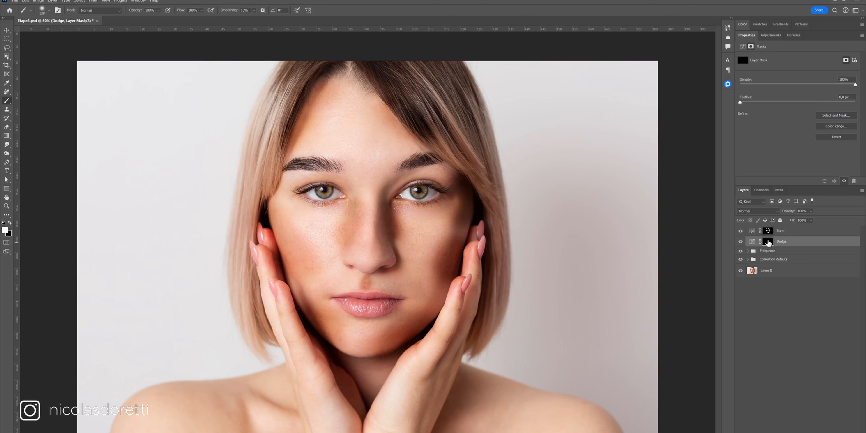
{"action": "mouse_move", "coordinate": [332, 157]}
{"action": "left_mouse_down"}
{"action": "mouse_move", "coordinate": [398, 144]}
{"action": "mouse_move", "coordinate": [349, 128]}
{"action": "mouse_move", "coordinate": [360, 149]}
{"action": "mouse_move", "coordinate": [376, 155]}
{"action": "left_mouse_up"}
{"action": "left_click_drag", "start_coordinate": [366, 195], "coordinate": [366, 232]}
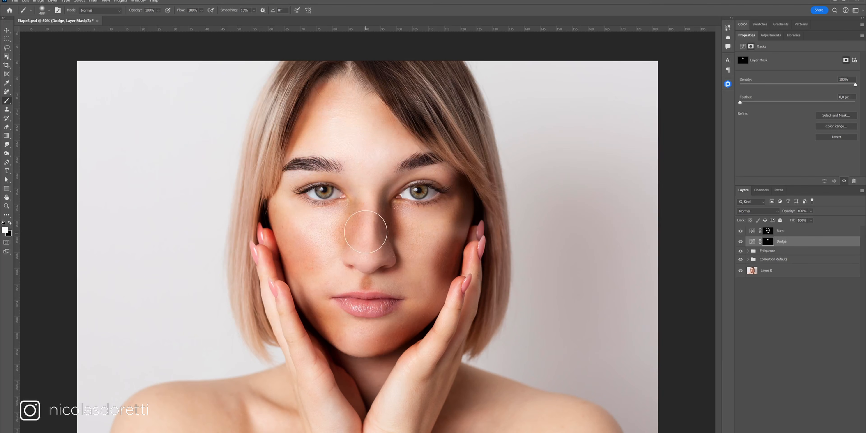
{"action": "mouse_move", "coordinate": [379, 188]}
{"action": "left_mouse_down"}
{"action": "mouse_move", "coordinate": [351, 211]}
{"action": "mouse_move", "coordinate": [306, 211]}
{"action": "mouse_move", "coordinate": [371, 231]}
{"action": "left_mouse_up"}
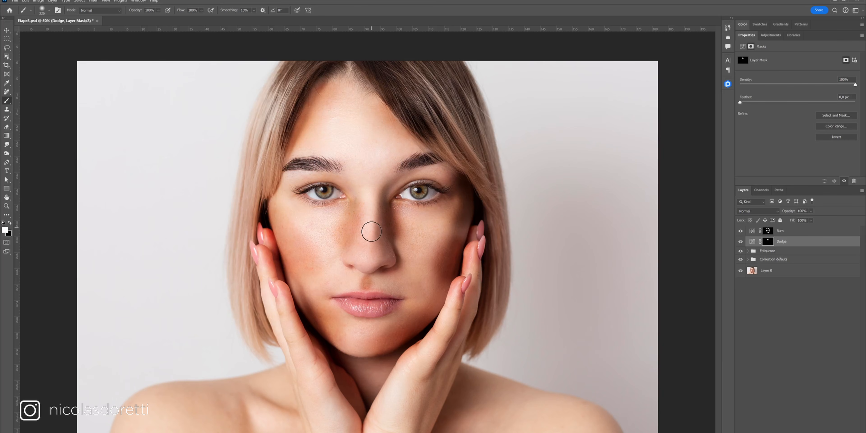
{"action": "left_click_drag", "start_coordinate": [364, 259], "coordinate": [368, 259]}
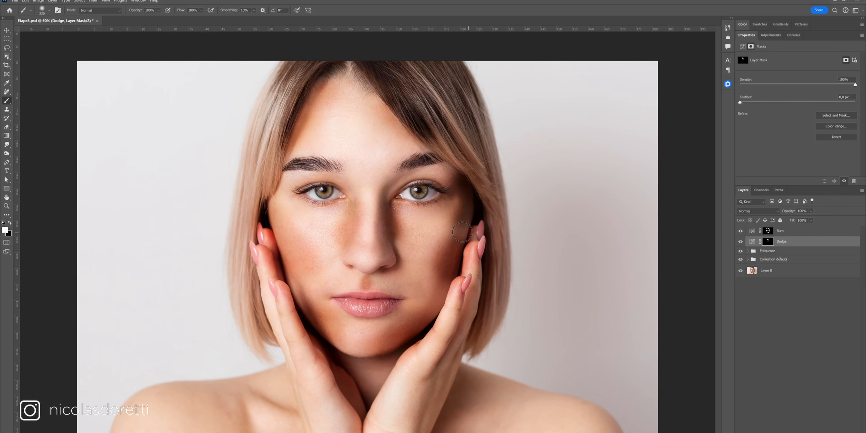
{"action": "mouse_move", "coordinate": [441, 223]}
{"action": "left_mouse_down"}
{"action": "mouse_move", "coordinate": [420, 255]}
{"action": "mouse_move", "coordinate": [428, 230]}
{"action": "mouse_move", "coordinate": [425, 271]}
{"action": "mouse_move", "coordinate": [366, 283]}
{"action": "left_mouse_up"}
{"action": "left_click_drag", "start_coordinate": [358, 320], "coordinate": [369, 338]}
{"action": "mouse_move", "coordinate": [319, 281]}
{"action": "left_mouse_down"}
{"action": "mouse_move", "coordinate": [328, 249]}
{"action": "mouse_move", "coordinate": [320, 275]}
{"action": "left_mouse_up"}
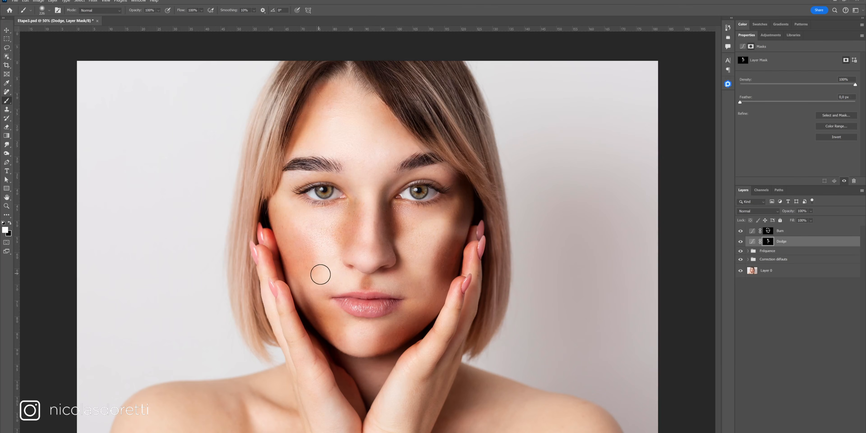
- Toggle the Burn and Dodge layers' visibility to compare the retouch with the original
{"action": "left_click", "coordinate": [744, 230]}
{"action": "left_click", "coordinate": [740, 231]}
{"action": "left_click", "coordinate": [740, 231]}
{"action": "left_click", "coordinate": [740, 242]}
{"action": "left_click", "coordinate": [741, 242]}
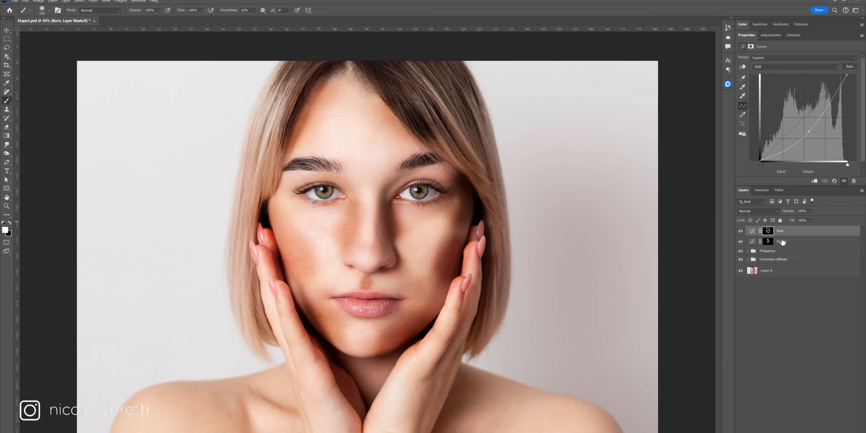
- Feather the Dodge layer mask by about 42.5 px in the mask properties
{"action": "left_click", "coordinate": [769, 242]}
{"action": "left_click_drag", "start_coordinate": [767, 103], "coordinate": [759, 105]}
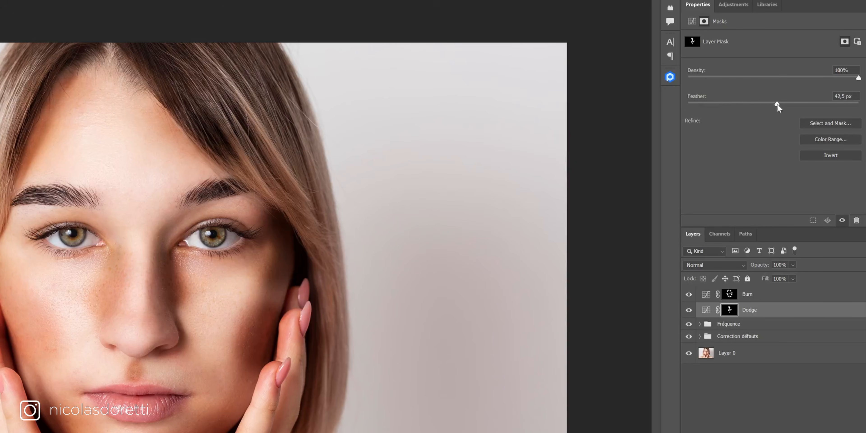
{"action": "left_click_drag", "start_coordinate": [775, 104], "coordinate": [776, 104]}
{"action": "left_click", "coordinate": [729, 295]}
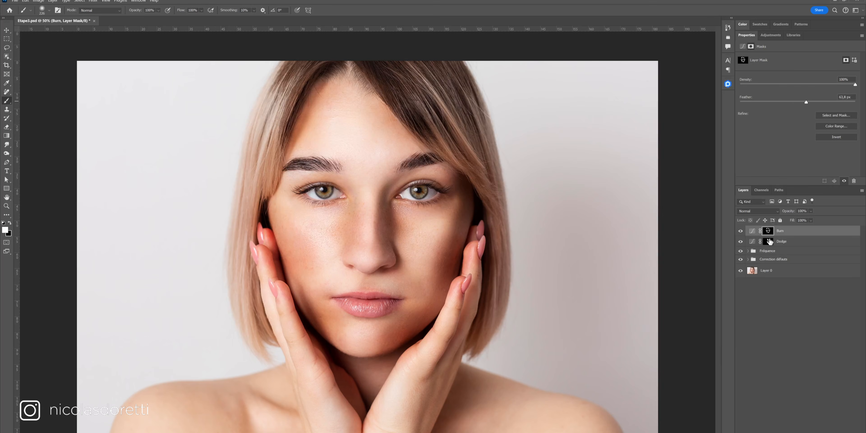
{"action": "left_click", "coordinate": [768, 241]}
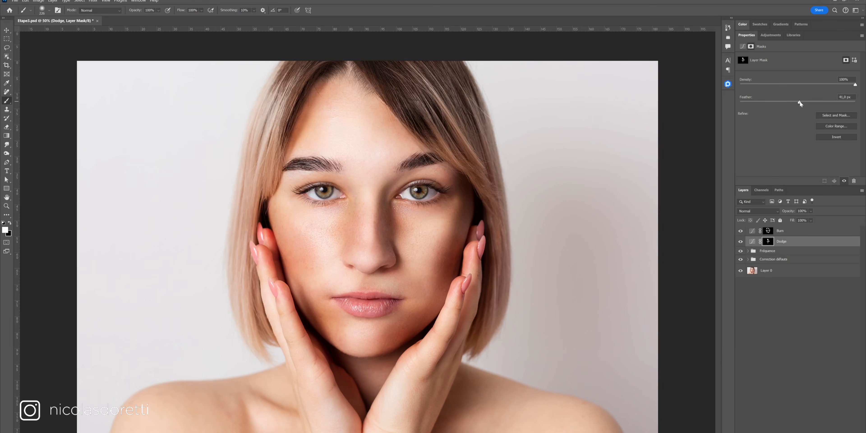
- Select both the Burn and Dodge layers and group them together
{"action": "left_click", "coordinate": [767, 234], "text": "shift"}
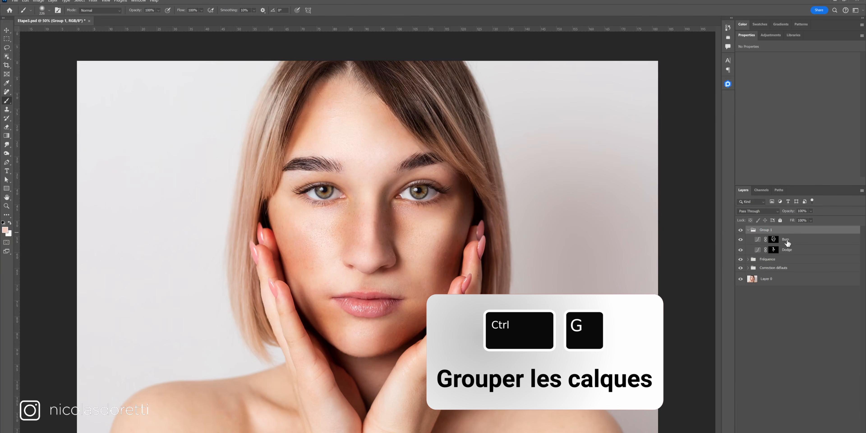
{"action": "key", "text": "ctrl+g"}
{"action": "left_click_drag", "start_coordinate": [793, 214], "coordinate": [782, 213]}
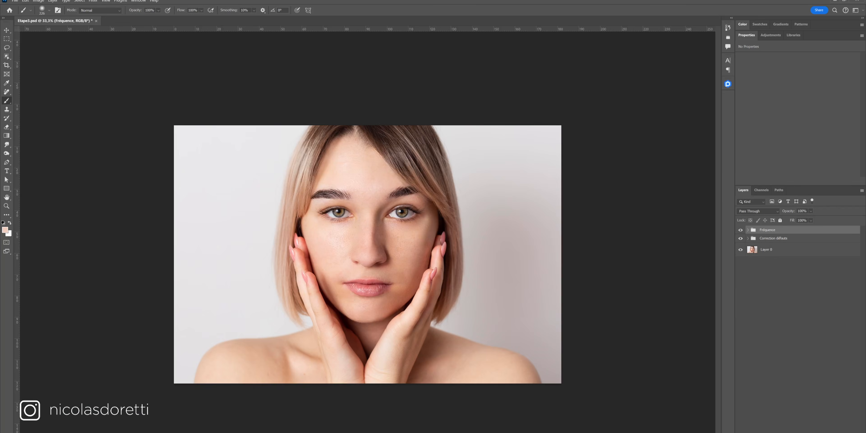
- Create a new empty layer named Dodge
{"action": "key", "text": "ctrl+shift+n"}
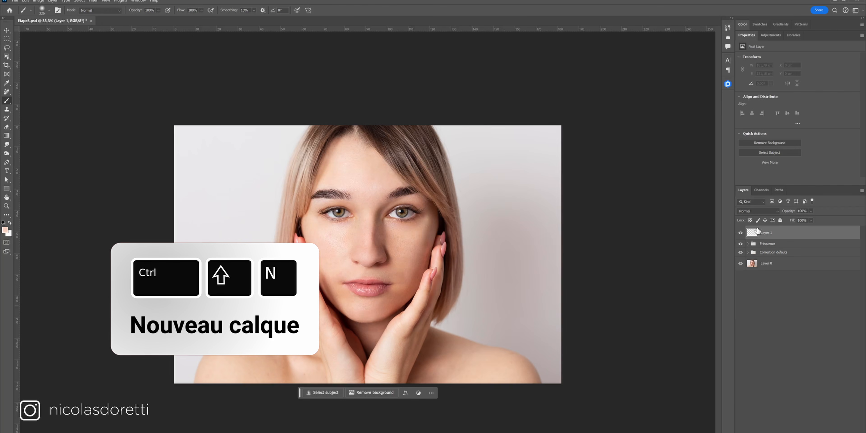
{"action": "type", "text": "Dodge"}
{"action": "left_click", "coordinate": [719, 157]}
- Fill the Dodge layer with 50% Gray and set its blend mode to Soft Light
{"action": "left_click", "coordinate": [73, 10]}
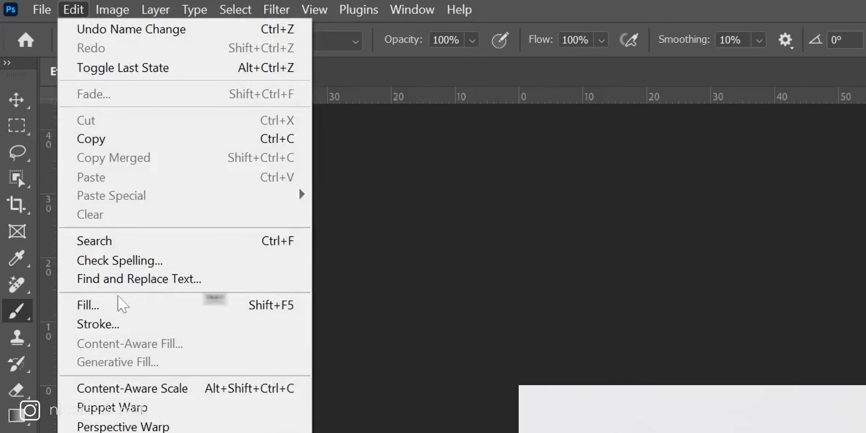
{"action": "left_click", "coordinate": [114, 307]}
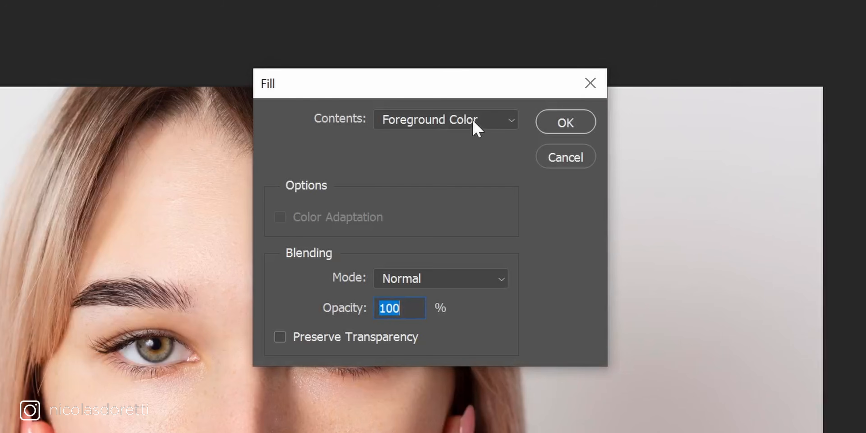
{"action": "left_click", "coordinate": [473, 120]}
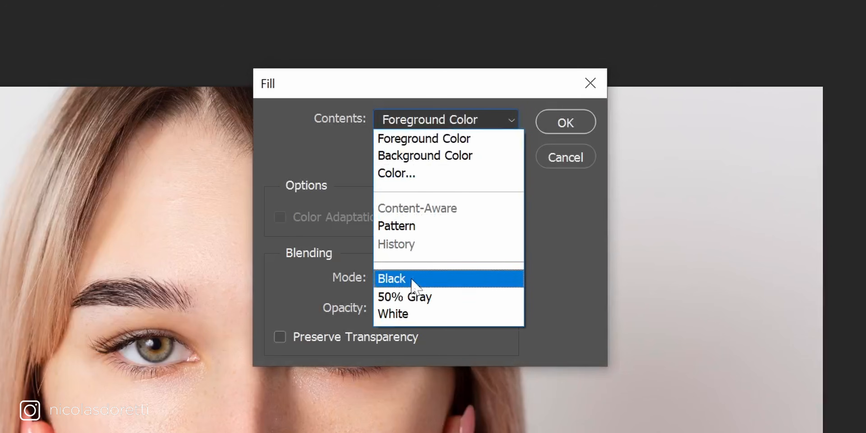
{"action": "left_click", "coordinate": [405, 297]}
{"action": "left_click", "coordinate": [566, 122]}
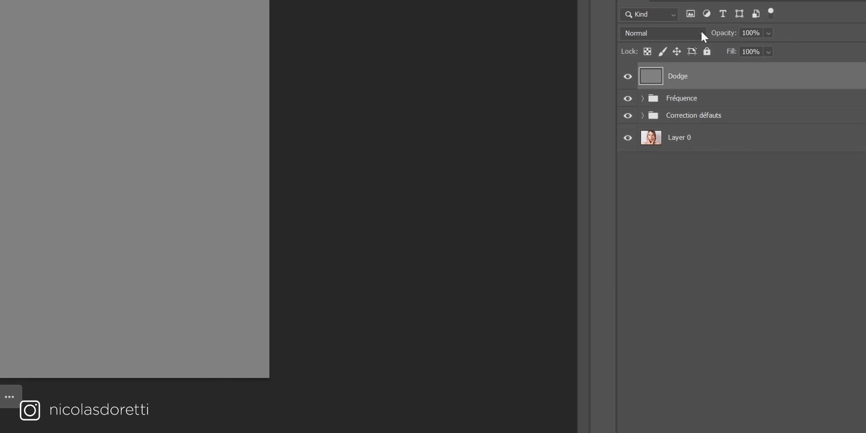
{"action": "left_click", "coordinate": [675, 34]}
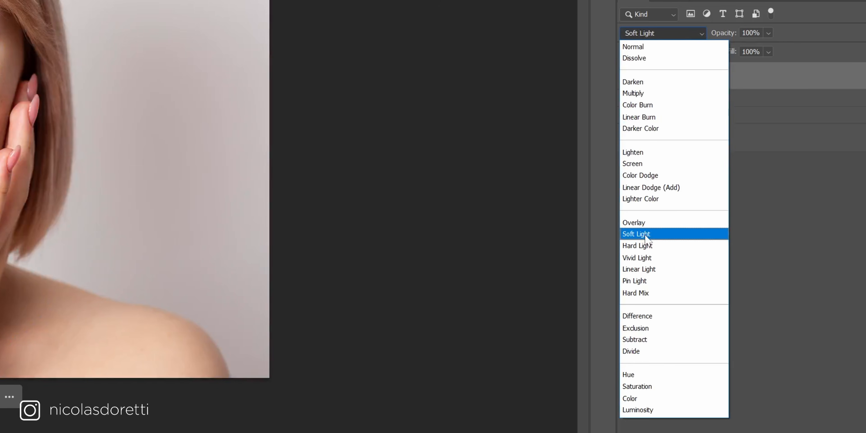
{"action": "left_click", "coordinate": [645, 235]}
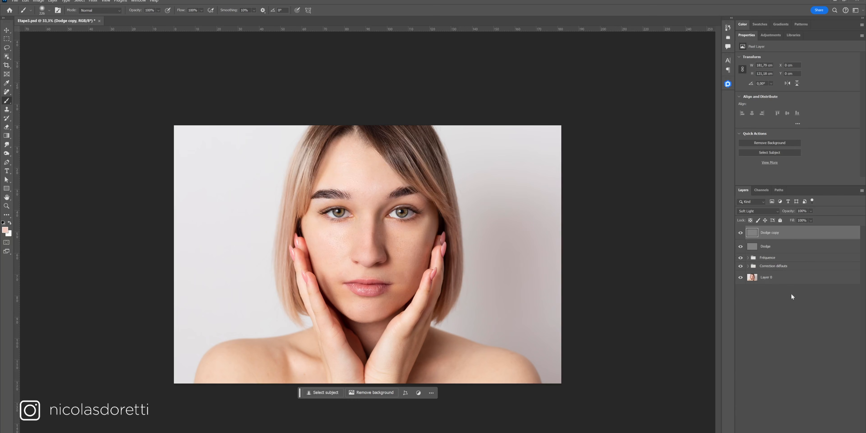
- With the Dodge layer active, load the image's composite channel as a luminosity selection
{"action": "left_click", "coordinate": [793, 234]}
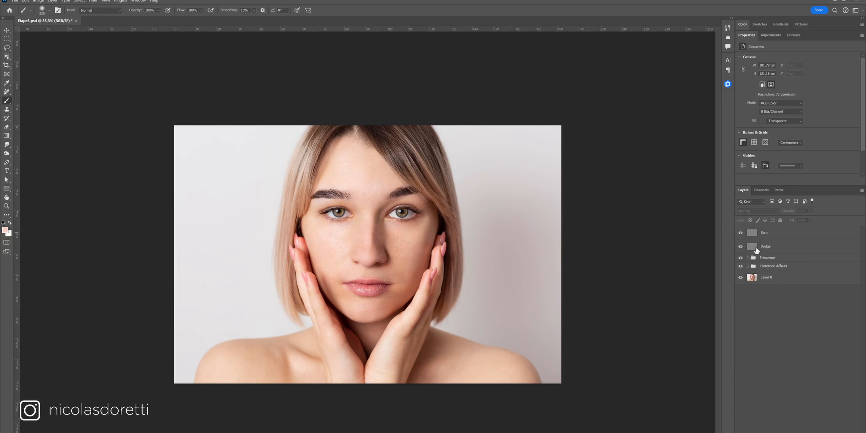
{"action": "left_click", "coordinate": [754, 249]}
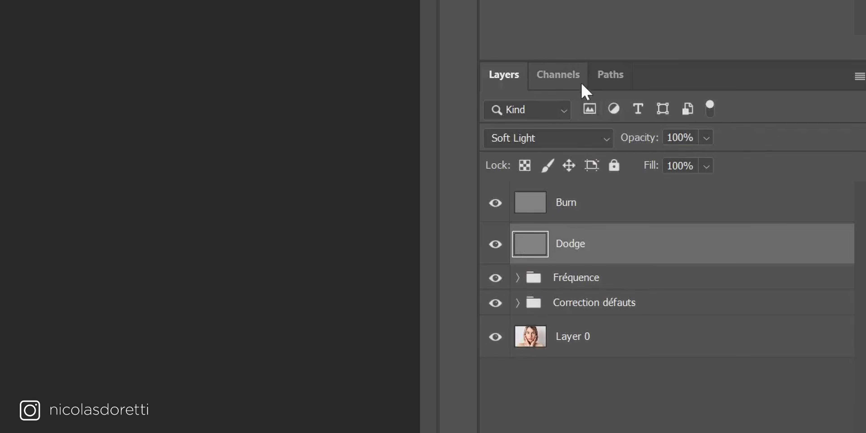
{"action": "left_click", "coordinate": [568, 84]}
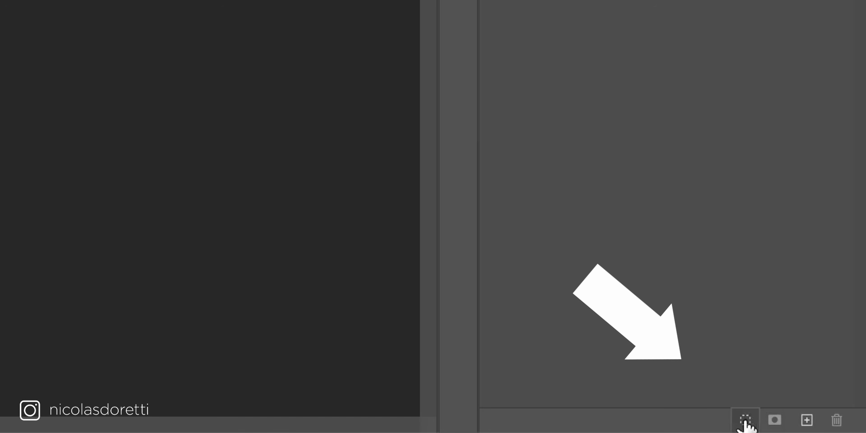
{"action": "left_click", "coordinate": [746, 426]}
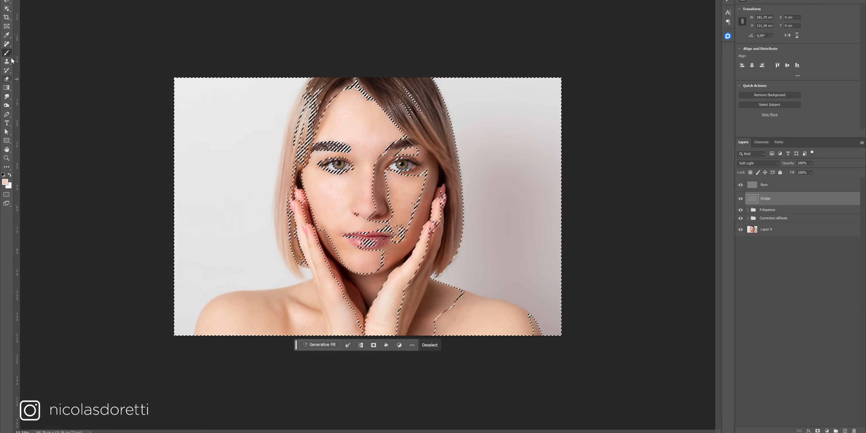
- Set the foreground colour to pure white (R 255, G 255, B 255)
{"action": "left_click", "coordinate": [5, 182]}
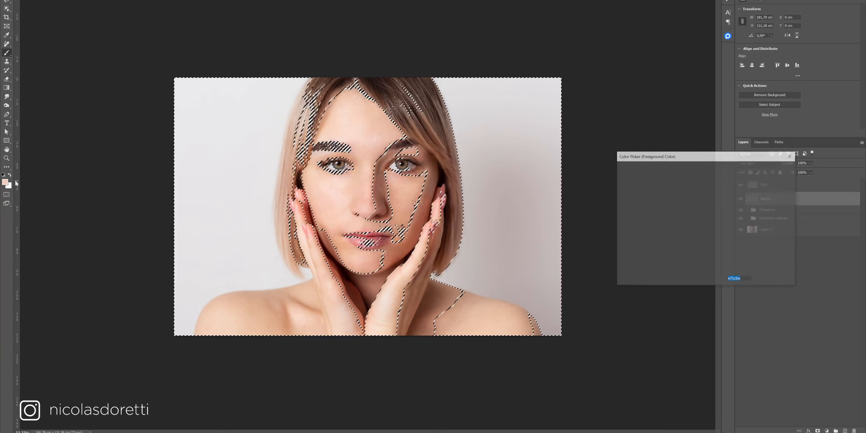
{"action": "left_click", "coordinate": [620, 257]}
{"action": "left_click", "coordinate": [719, 172]}
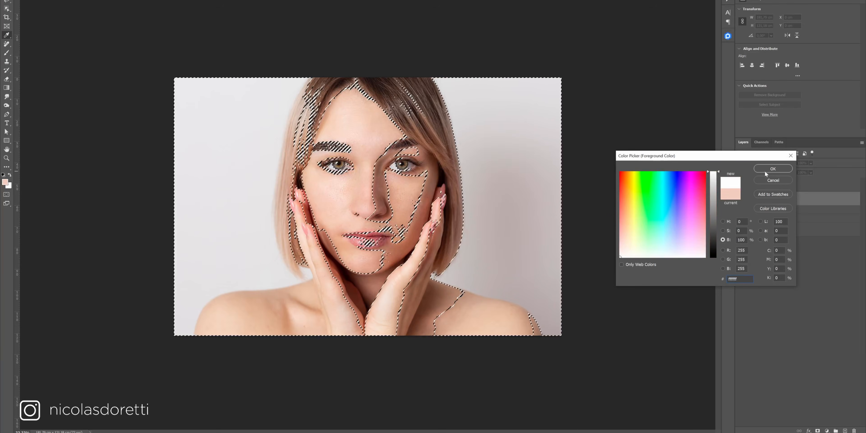
{"action": "left_click", "coordinate": [770, 168]}
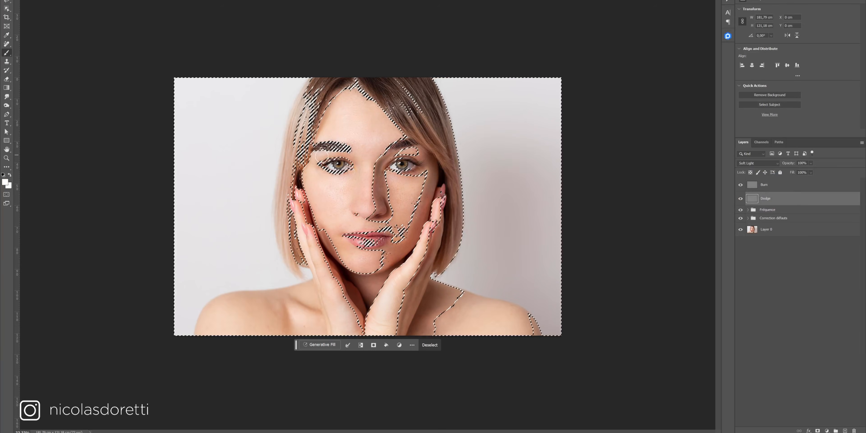
- Set the brush flow to 8% for painting on the Dodge layer
{"action": "mouse_move", "coordinate": [366, 139]}
{"action": "left_mouse_down"}
{"action": "mouse_move", "coordinate": [392, 130]}
{"action": "mouse_move", "coordinate": [383, 137]}
{"action": "left_mouse_up"}
{"action": "left_click", "coordinate": [478, 56]}
{"action": "type", "text": "10"}
{"action": "key", "text": "Return"}
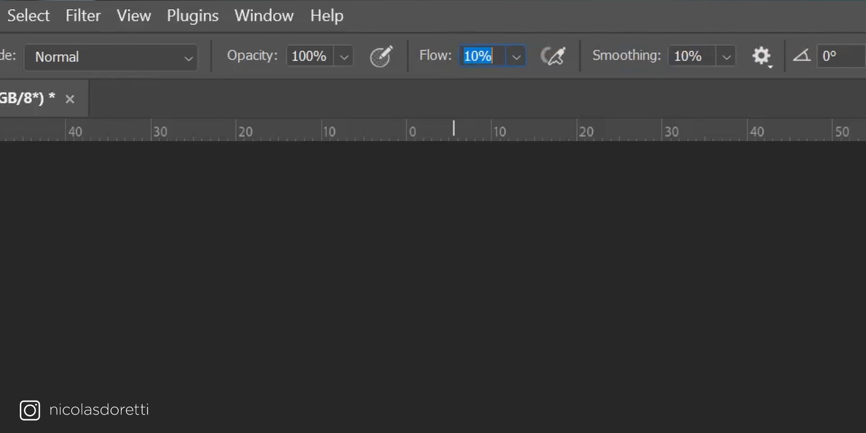
{"action": "type", "text": "8"}
{"action": "key", "text": "Return"}
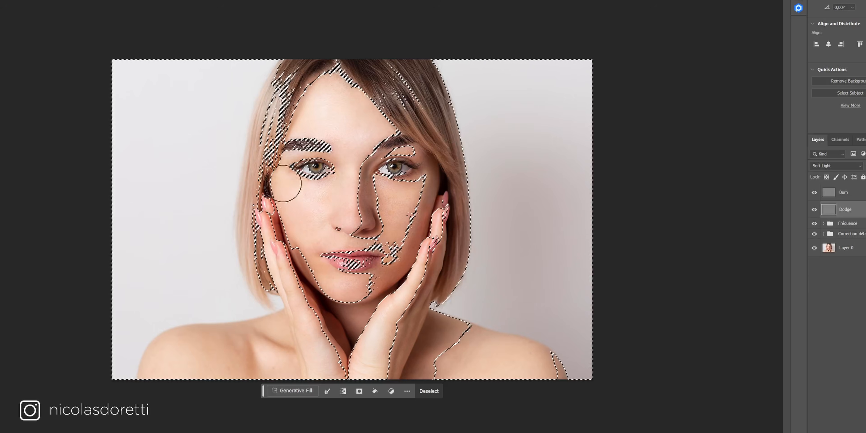
- Paint white over the face through the luminosity selection, deselect, and toggle the Dodge layer to compare
{"action": "mouse_move", "coordinate": [315, 225]}
{"action": "left_mouse_down"}
{"action": "mouse_move", "coordinate": [405, 267]}
{"action": "mouse_move", "coordinate": [346, 215]}
{"action": "mouse_move", "coordinate": [344, 152]}
{"action": "left_mouse_up"}
{"action": "key", "text": "ctrl+d"}
{"action": "left_click", "coordinate": [814, 210]}
{"action": "left_click", "coordinate": [814, 210]}
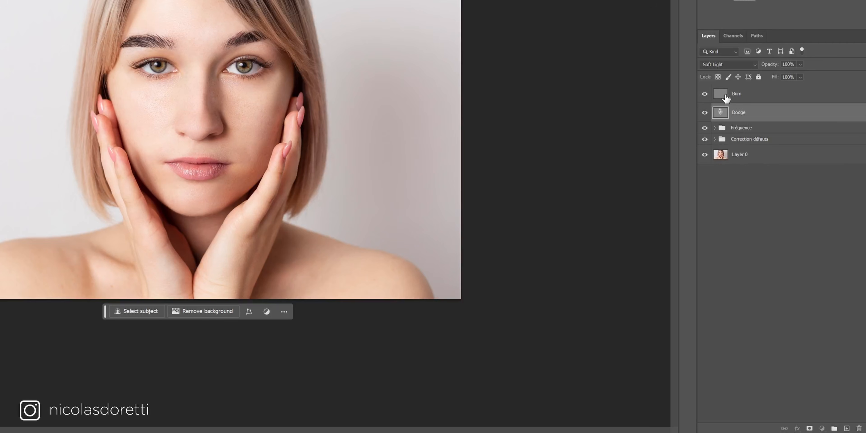
- On the Burn layer, load the composite channel as a luminosity selection and set the foreground colour to black
{"action": "left_click", "coordinate": [843, 195]}
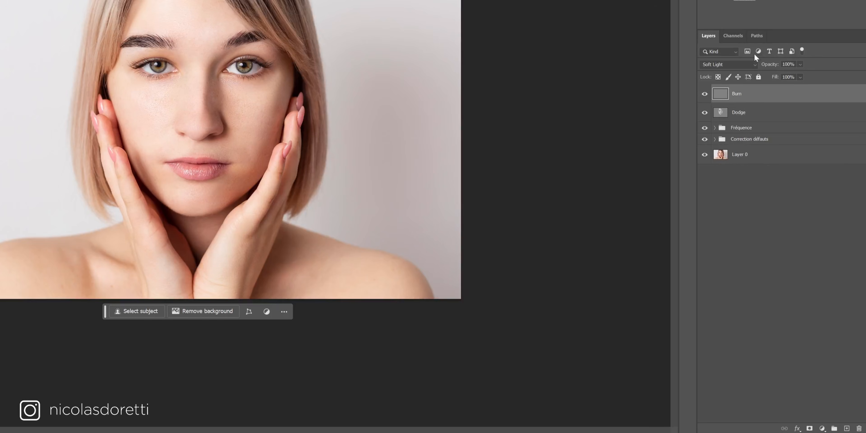
{"action": "left_click", "coordinate": [732, 35]}
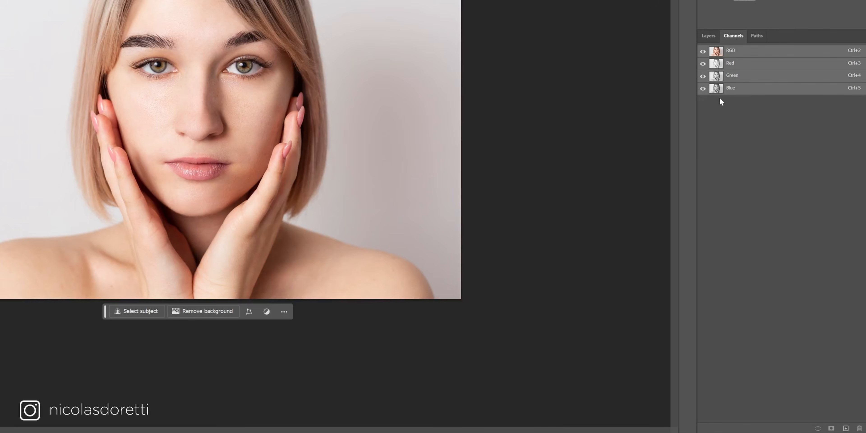
{"action": "left_click", "coordinate": [817, 427]}
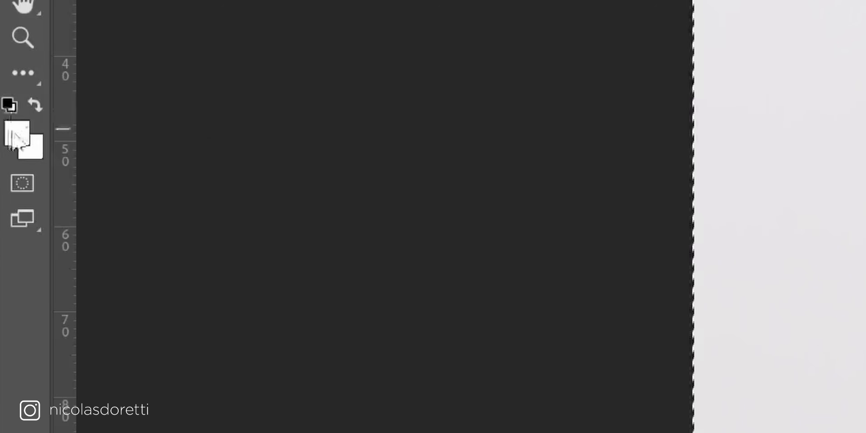
{"action": "left_click", "coordinate": [12, 109]}
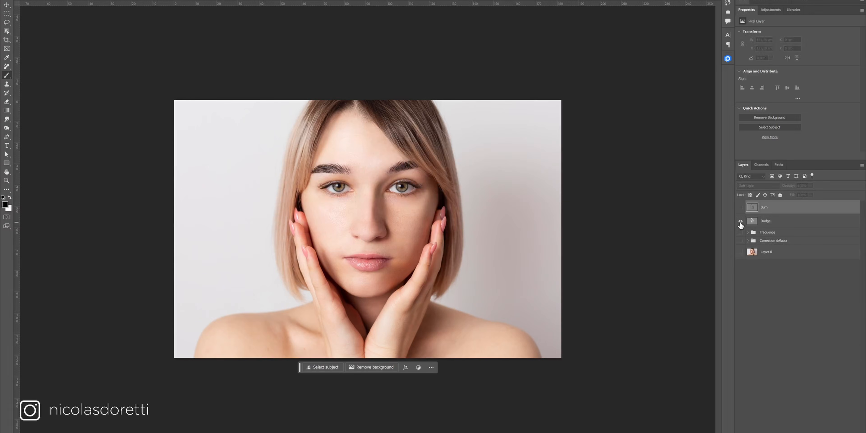
- Solo the Burn layer to inspect the painted dodge and burn, then show all layers again
{"action": "left_click", "coordinate": [741, 222], "text": "alt"}
{"action": "left_click", "coordinate": [742, 212], "text": "alt"}
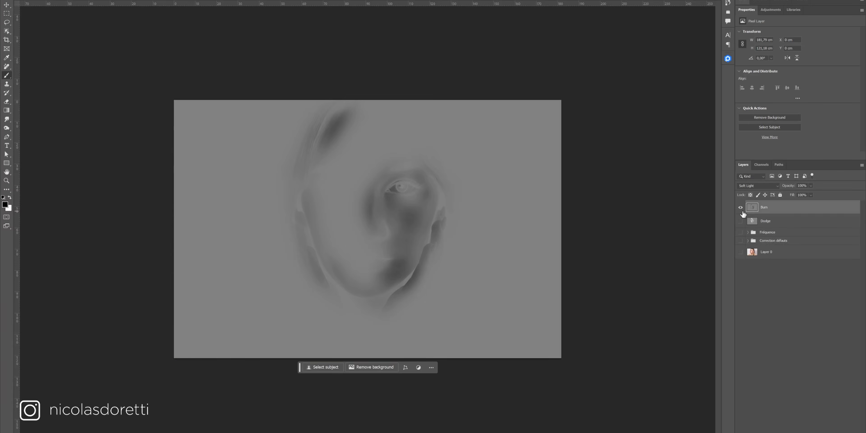
{"action": "left_click", "coordinate": [741, 208], "text": "alt"}
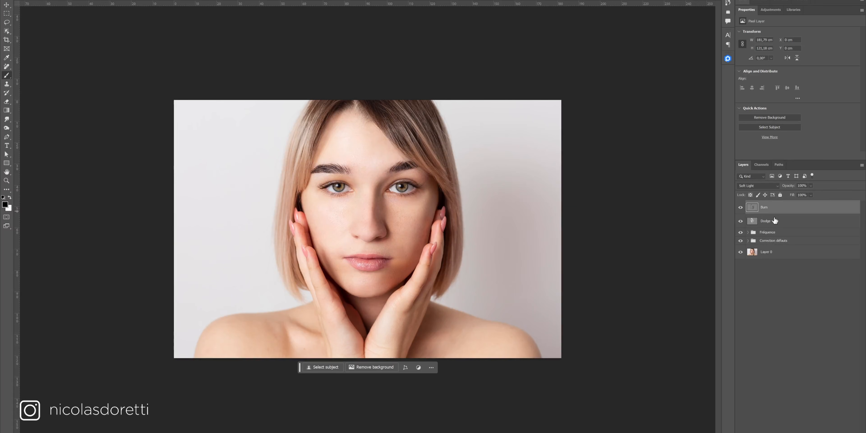
- Group the Dodge and Burn layers into a group named D&B
{"action": "left_click", "coordinate": [798, 222], "text": "shift"}
{"action": "key", "text": "ctrl+g"}
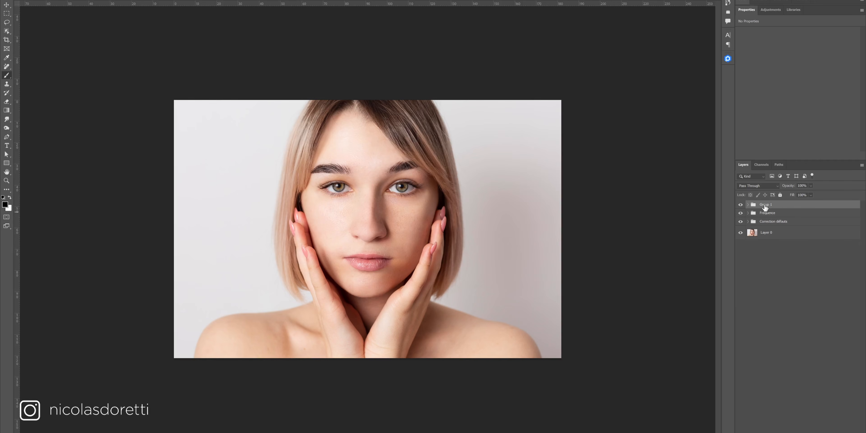
{"action": "left_click", "coordinate": [775, 289]}
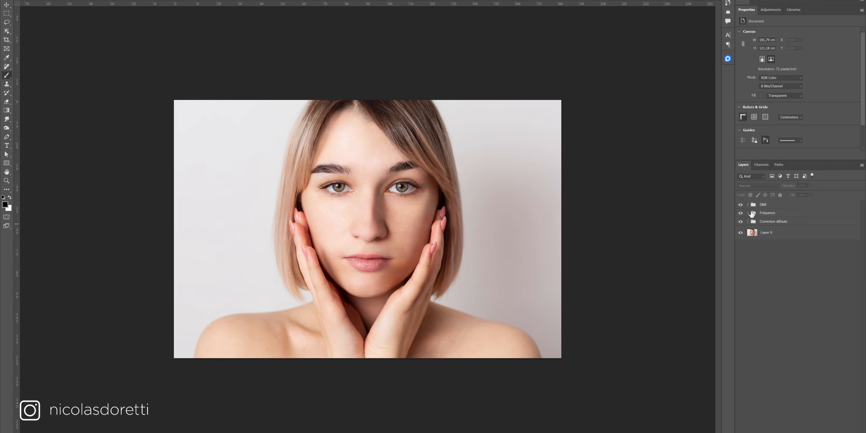
- Expand the D&B group and toggle its visibility to compare before and after
{"action": "left_click", "coordinate": [749, 204]}
{"action": "left_click", "coordinate": [741, 206]}
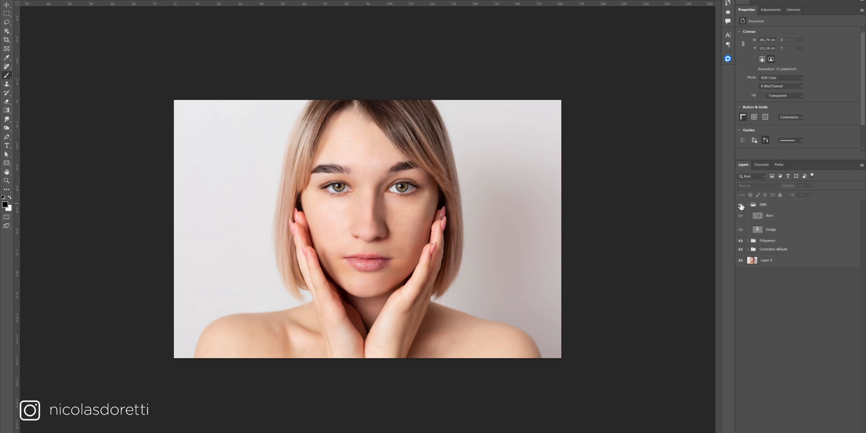
{"action": "left_click", "coordinate": [741, 205]}
{"action": "left_click", "coordinate": [741, 205]}
{"action": "left_click", "coordinate": [741, 205]}
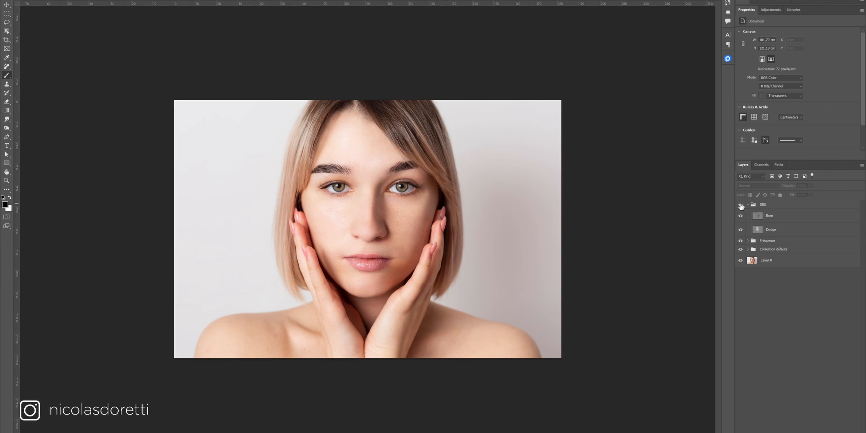
- Zoom out, select the Dodge layer and swap the foreground colour to white
{"action": "left_click", "coordinate": [395, 222], "text": "ctrl+alt"}
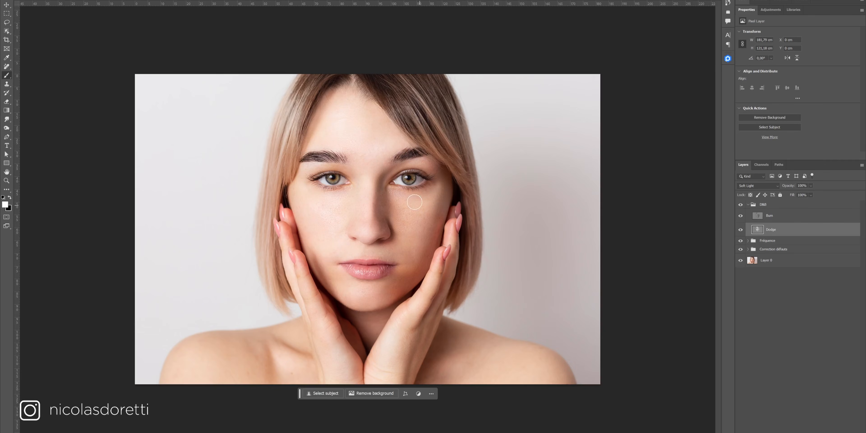
{"action": "key", "text": "alt+bracketright"}
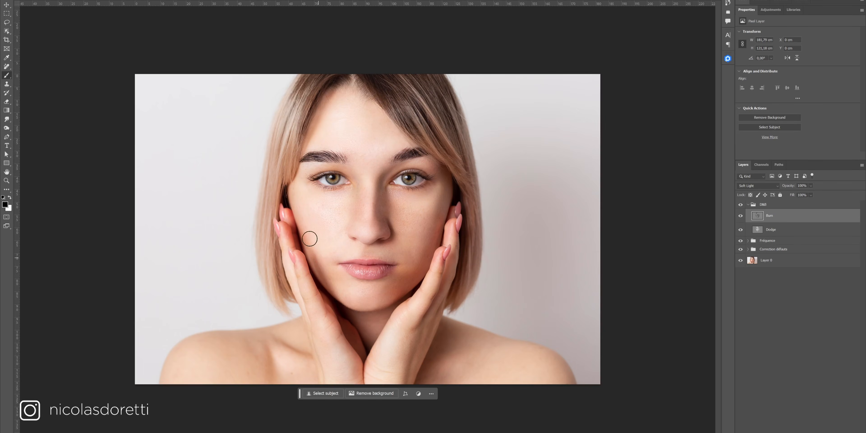
{"action": "key", "text": "alt+bracketleft"}
{"action": "key", "text": "x"}
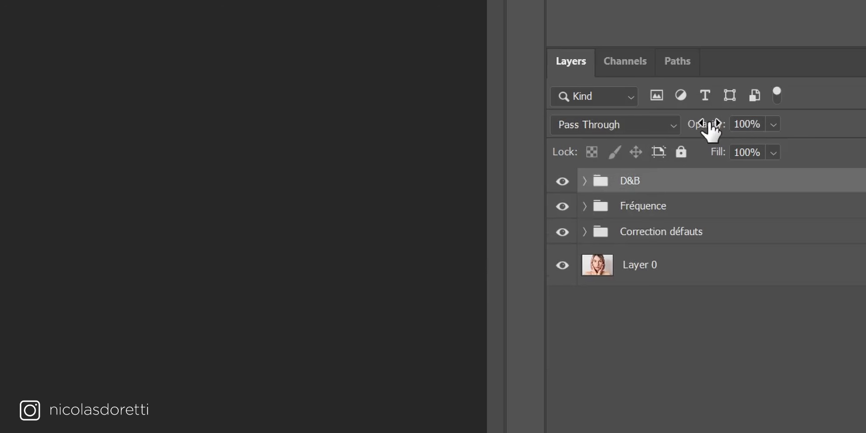
{"action": "left_click_drag", "start_coordinate": [788, 186], "coordinate": [782, 185]}
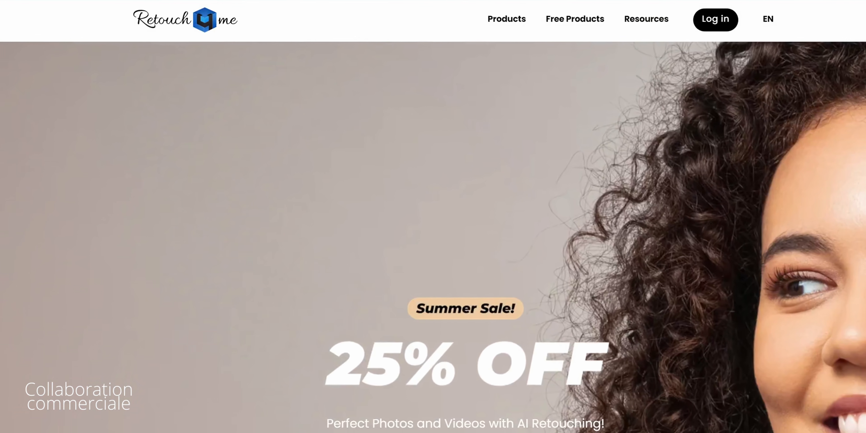
- Switch to the browser and browse the Retouch4me site's Retouch Plugins and Photoshop Panel products
{"action": "mouse_move", "coordinate": [497, 21]}
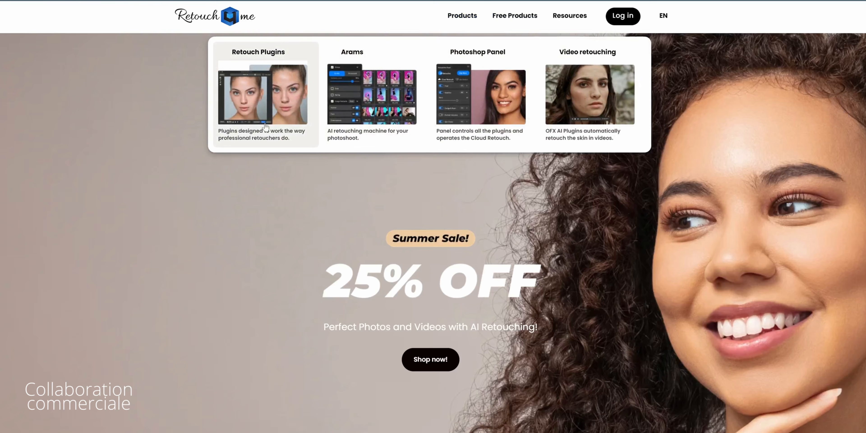
{"action": "left_click", "coordinate": [274, 78]}
{"action": "scroll", "coordinate": [325, 253], "scroll_direction": "down", "scroll_amount": 5}
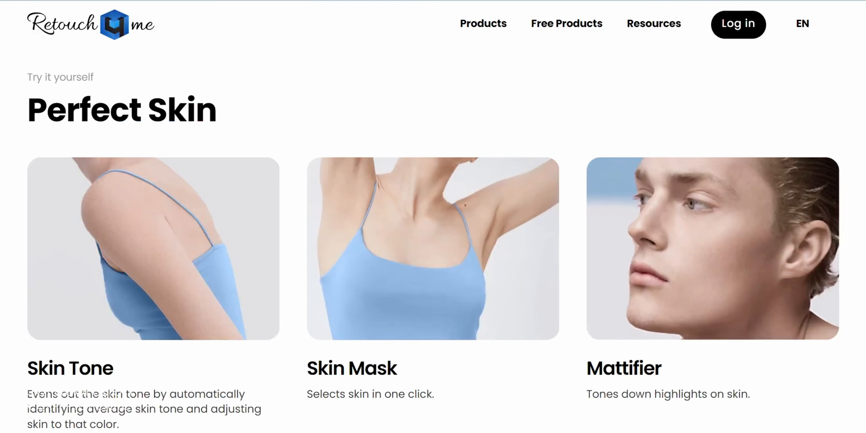
{"action": "scroll", "coordinate": [491, 356], "scroll_direction": "down", "scroll_amount": 10}
{"action": "scroll", "coordinate": [774, 252], "scroll_direction": "down", "scroll_amount": 5}
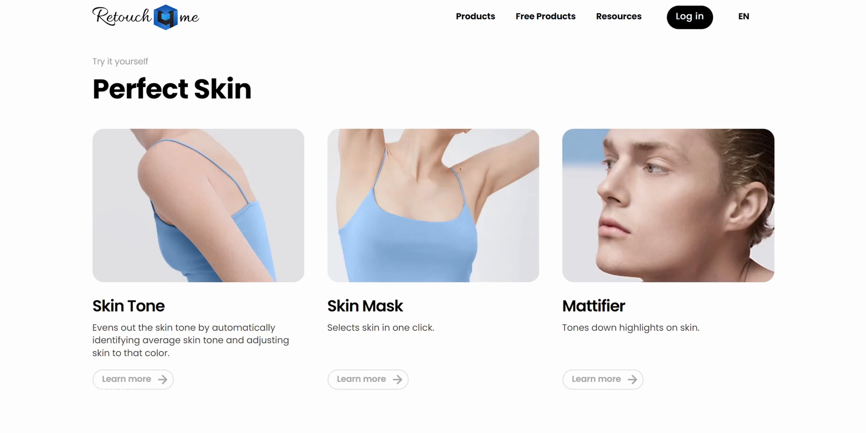
{"action": "mouse_move", "coordinate": [487, 24]}
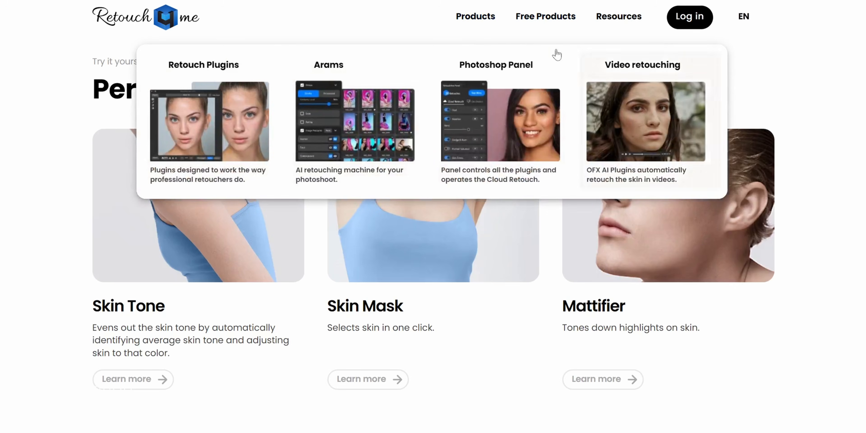
{"action": "left_click", "coordinate": [493, 93]}
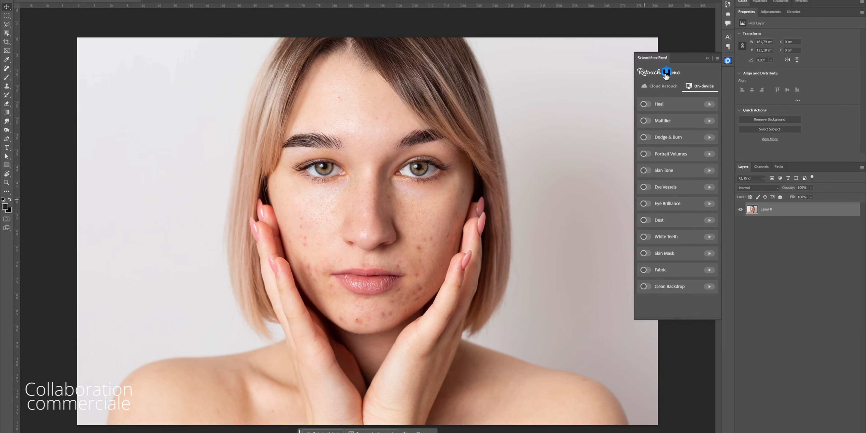
- Switch the Retouch4me panel to Cloud Retouch and open the Buy Retouch Credits pricing page
{"action": "left_click", "coordinate": [663, 88]}
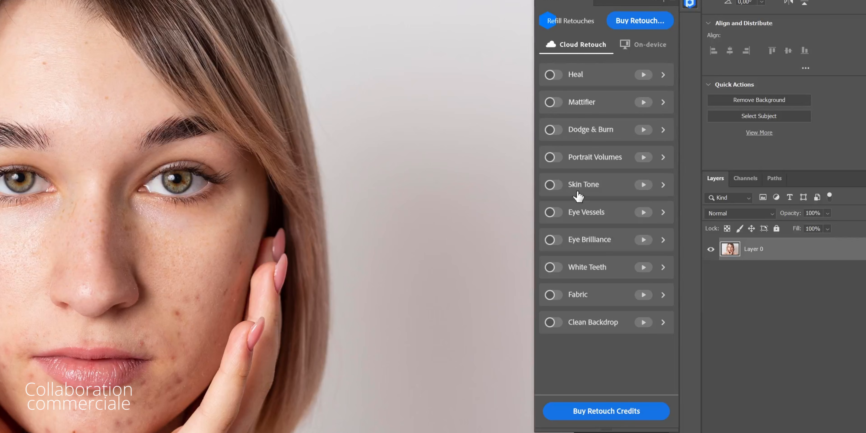
{"action": "left_click", "coordinate": [583, 414]}
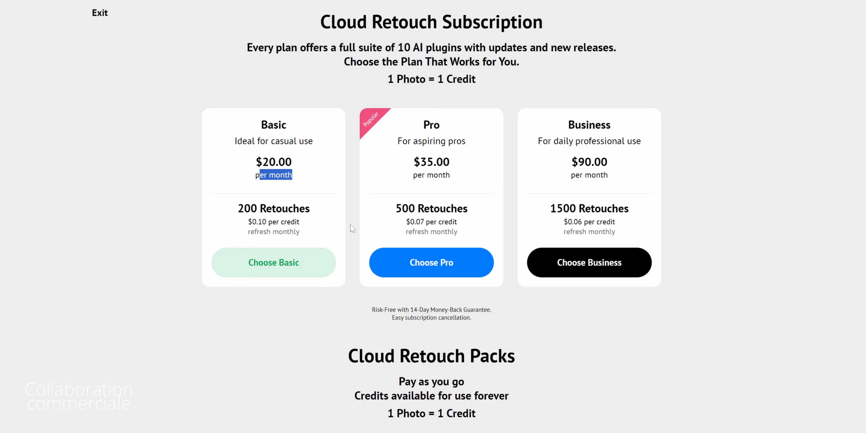
{"action": "scroll", "coordinate": [350, 175], "scroll_direction": "down", "scroll_amount": 5}
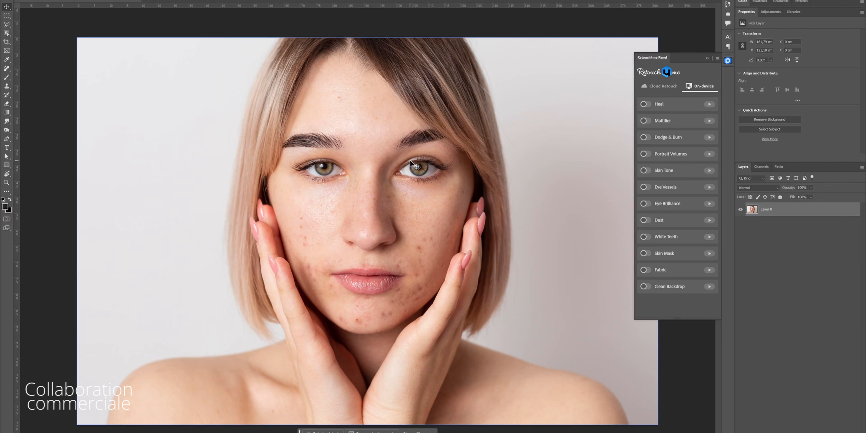
- Enable Heal in the Retouch4me panel's On-device mode and run Retouch on the portrait
{"action": "left_click_drag", "start_coordinate": [414, 230], "coordinate": [442, 276]}
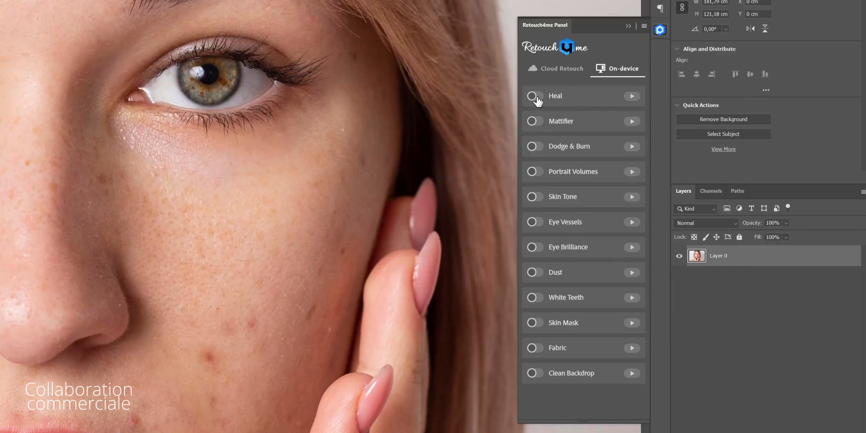
{"action": "left_click", "coordinate": [535, 96]}
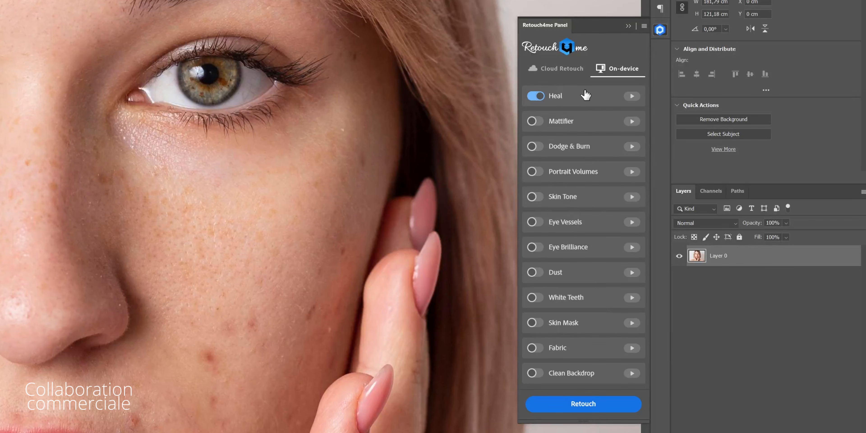
{"action": "left_click", "coordinate": [577, 404]}
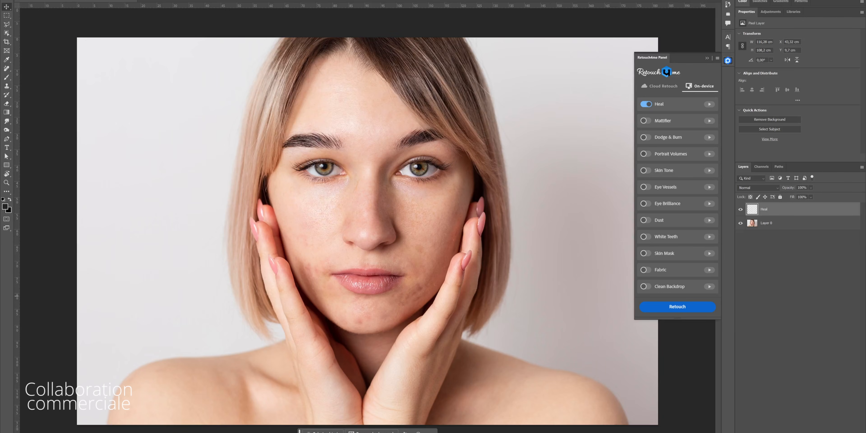
- Add a new empty layer and remove a blemish with the Spot Healing Brush
{"action": "left_click", "coordinate": [740, 209]}
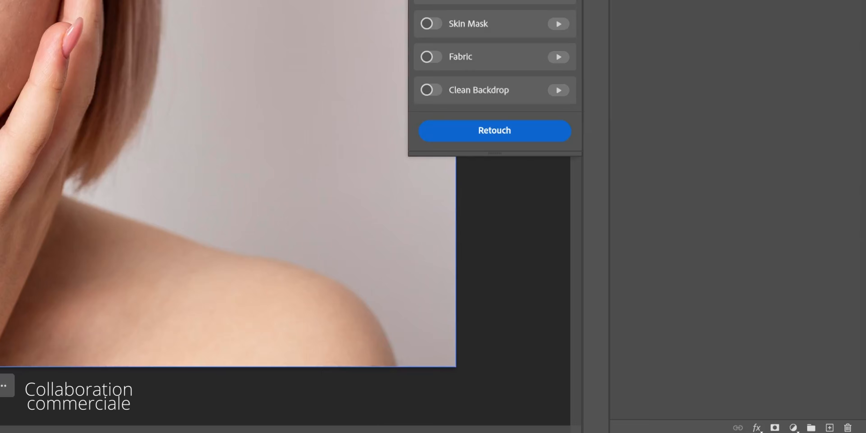
{"action": "left_click", "coordinate": [829, 427]}
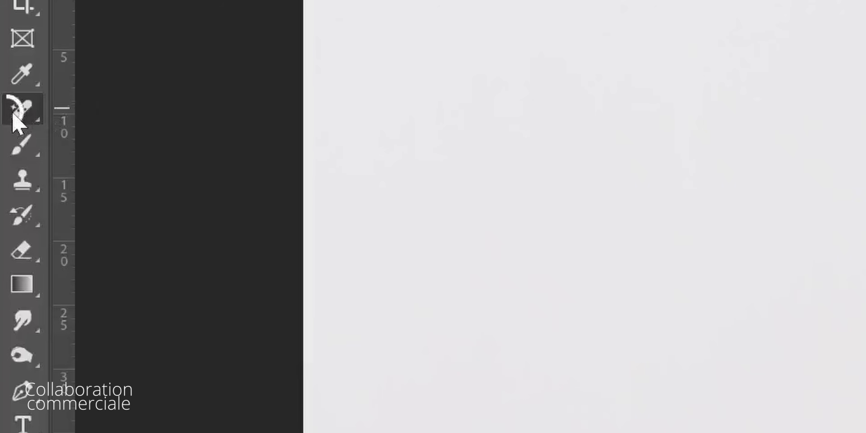
{"action": "right_click", "coordinate": [7, 67]}
{"action": "left_click", "coordinate": [30, 74]}
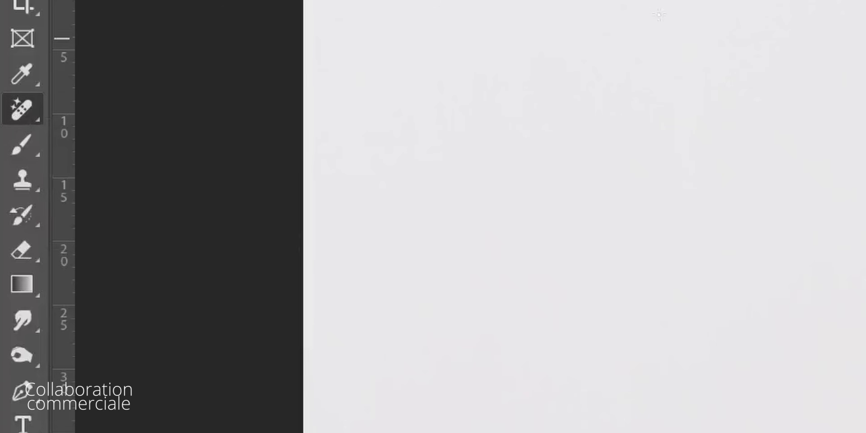
{"action": "left_click_drag", "start_coordinate": [408, 245], "coordinate": [416, 245], "text": "alt"}
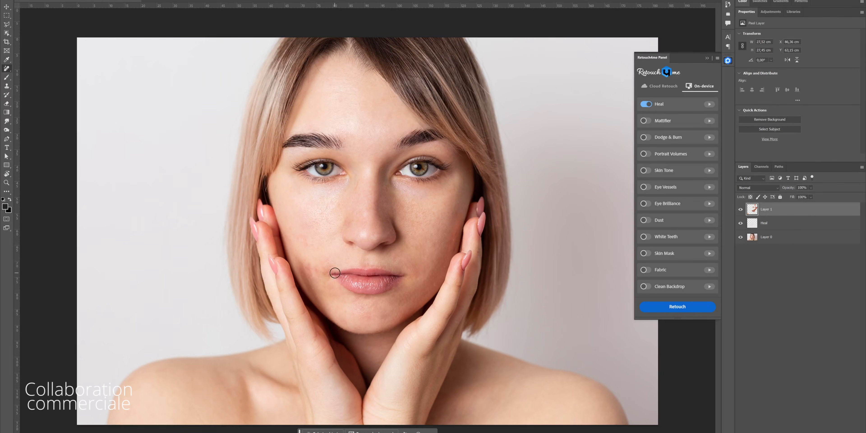
- Spot-heal more blemishes between the eyes and on the cheek
{"action": "scroll", "coordinate": [335, 273], "scroll_direction": "up", "scroll_amount": 1, "text": "alt"}
{"action": "left_click_drag", "start_coordinate": [390, 149], "coordinate": [377, 176]}
{"action": "left_click_drag", "start_coordinate": [361, 181], "coordinate": [349, 192]}
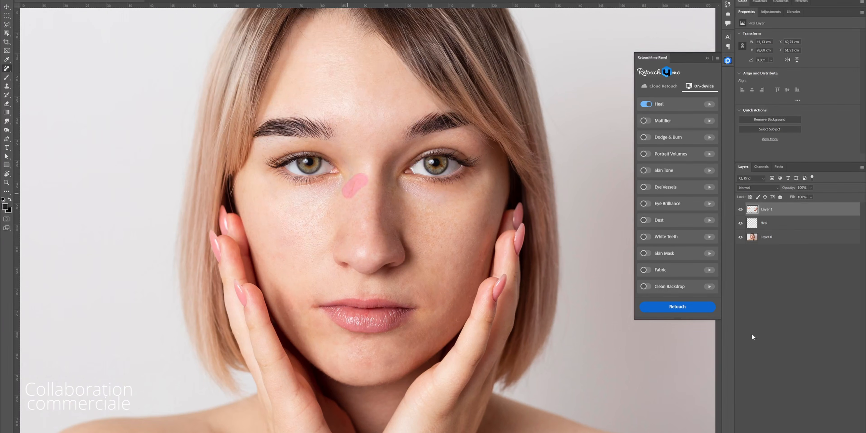
{"action": "scroll", "coordinate": [368, 204], "scroll_direction": "down", "scroll_amount": 3, "text": "alt"}
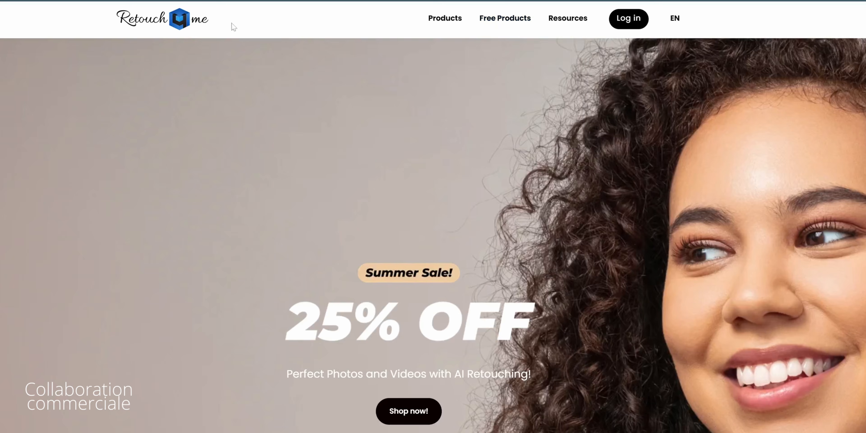
{"action": "mouse_move", "coordinate": [506, 19]}
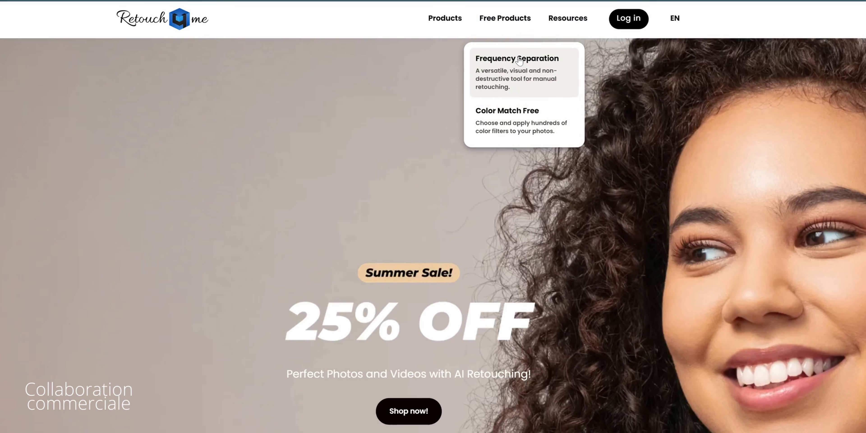
- Open the free Retouch4me Frequency Separation filter on the portrait and enlarge its dialog
{"action": "left_click", "coordinate": [519, 61]}
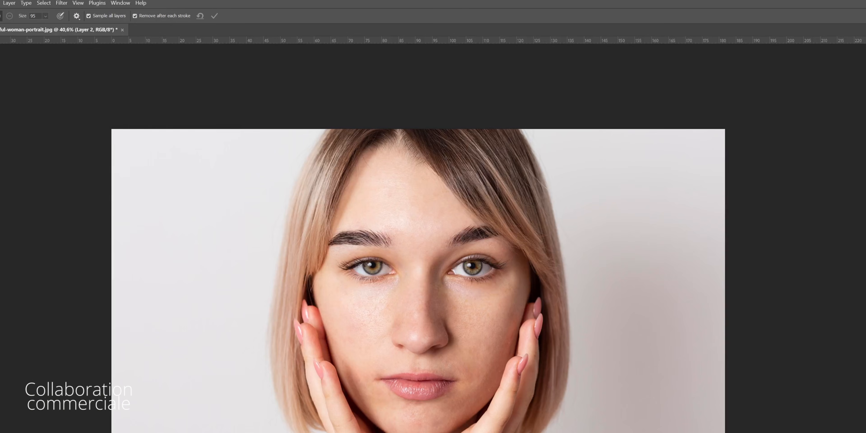
{"action": "left_click", "coordinate": [61, 3]}
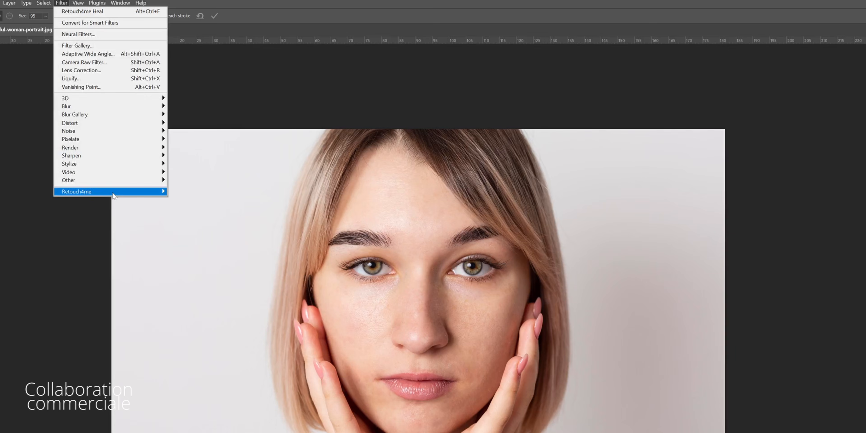
{"action": "mouse_move", "coordinate": [115, 195]}
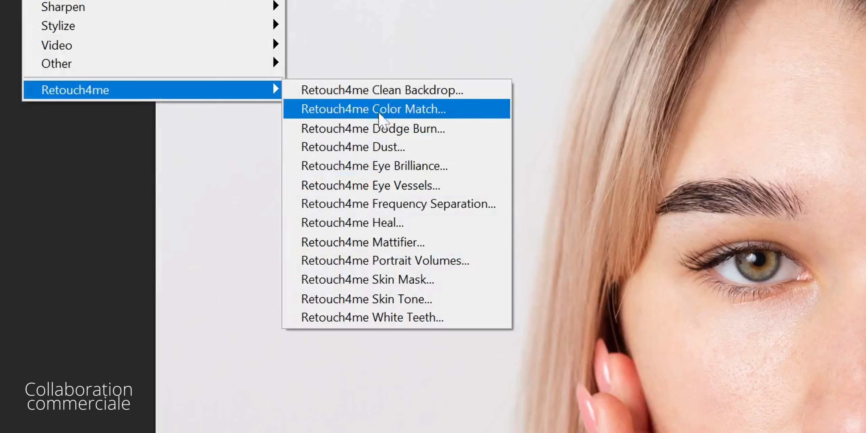
{"action": "left_click", "coordinate": [386, 207]}
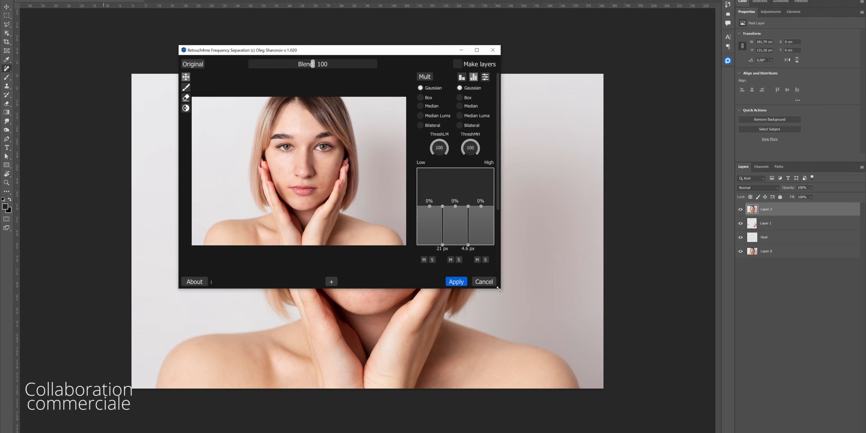
{"action": "left_click_drag", "start_coordinate": [499, 289], "coordinate": [607, 353]}
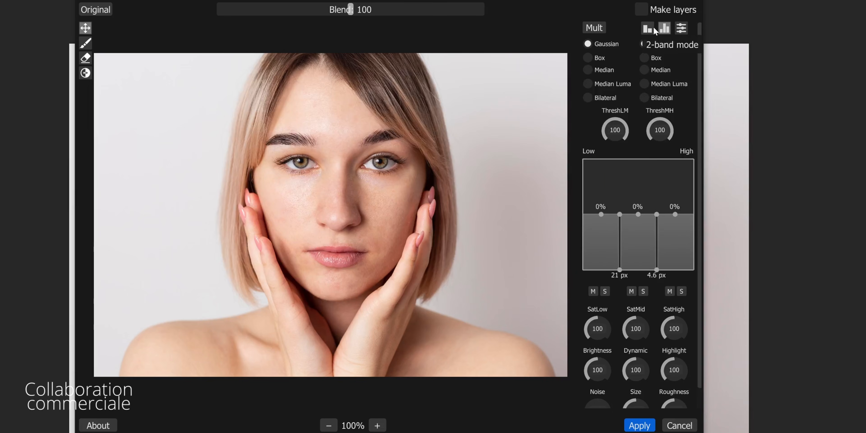
- Switch the frequency separation between two-band and three-band modes and set the low split to 33 px
{"action": "left_click", "coordinate": [647, 28]}
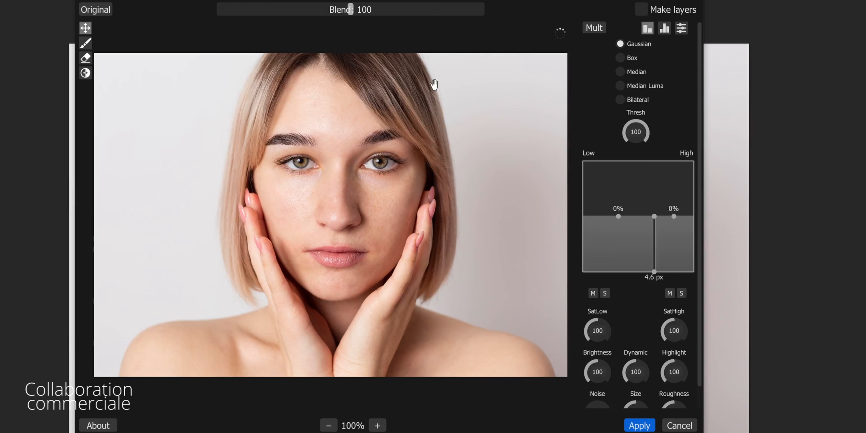
{"action": "left_click", "coordinate": [665, 28]}
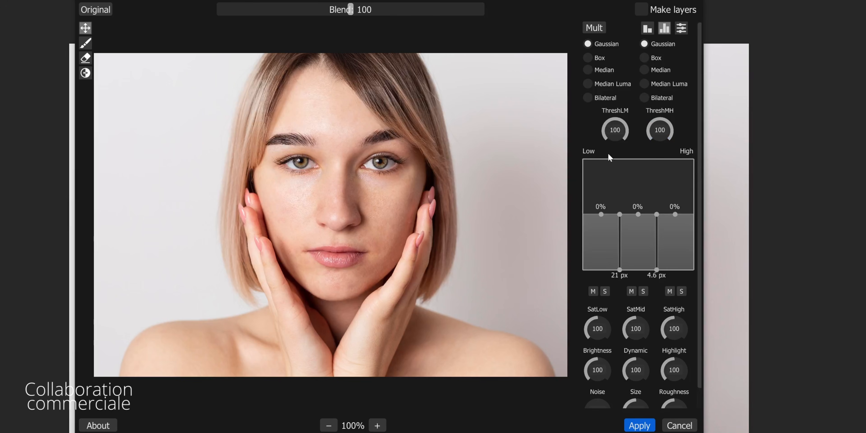
{"action": "left_click_drag", "start_coordinate": [623, 273], "coordinate": [611, 271]}
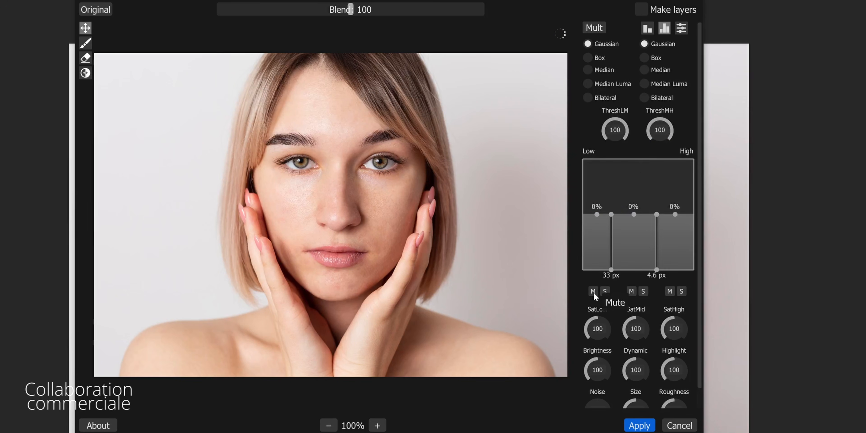
- Solo the low and then the high frequency band, and raise the high band by 8%
{"action": "left_click", "coordinate": [605, 292]}
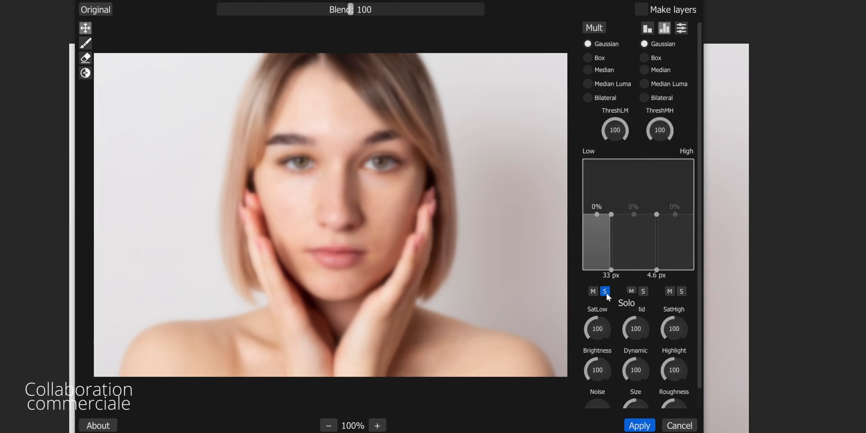
{"action": "left_click", "coordinate": [605, 291]}
{"action": "left_click", "coordinate": [681, 291]}
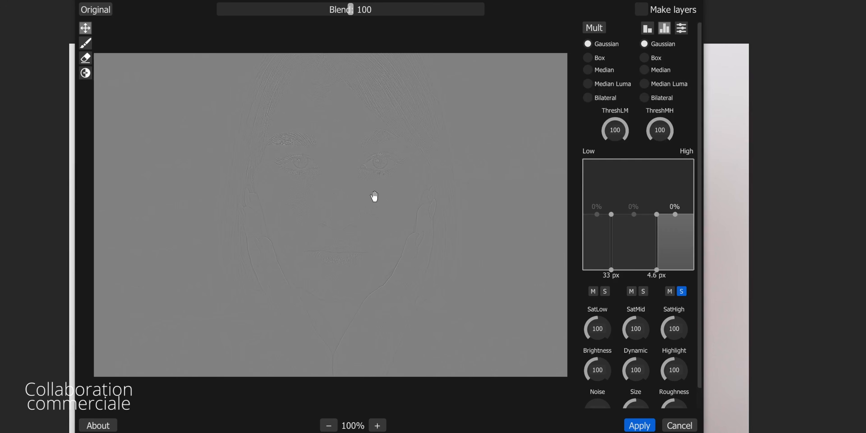
{"action": "mouse_move", "coordinate": [676, 214]}
{"action": "left_mouse_down"}
{"action": "mouse_move", "coordinate": [676, 198]}
{"action": "mouse_move", "coordinate": [679, 213]}
{"action": "left_mouse_up"}
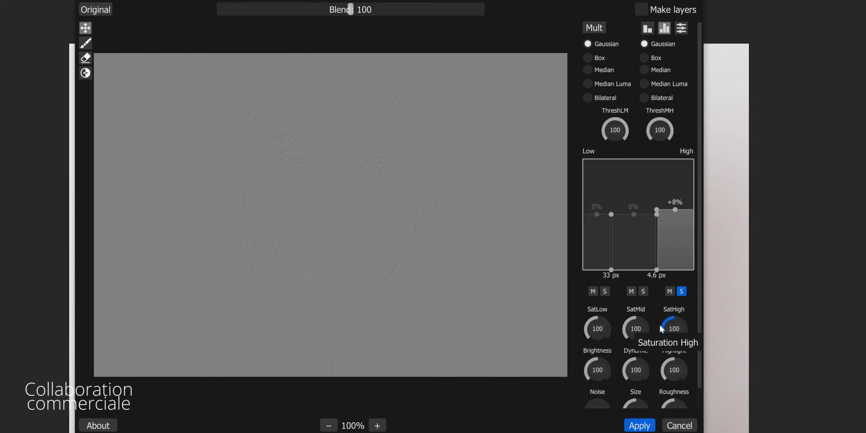
{"action": "scroll", "coordinate": [653, 287], "scroll_direction": "down", "scroll_amount": 1}
{"action": "scroll", "coordinate": [627, 248], "scroll_direction": "up", "scroll_amount": 1}
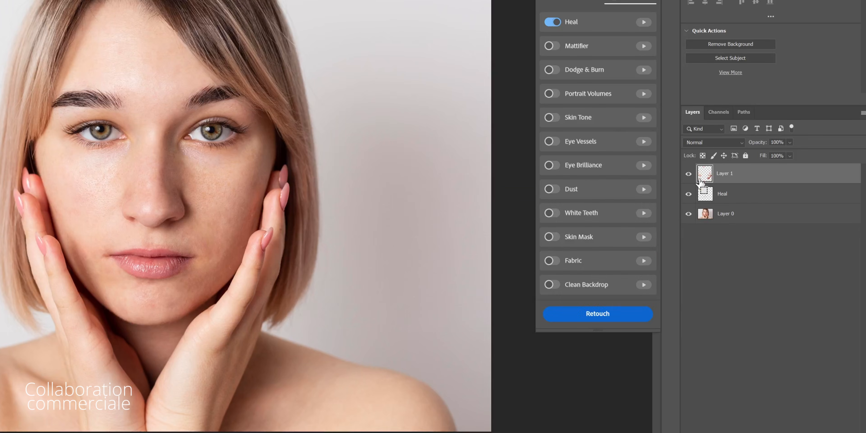
- Stamp the visible layers into a new layer and run Retouch4me Dodge & Burn alone on it
{"action": "key", "text": "ctrl+shift+alt+e"}
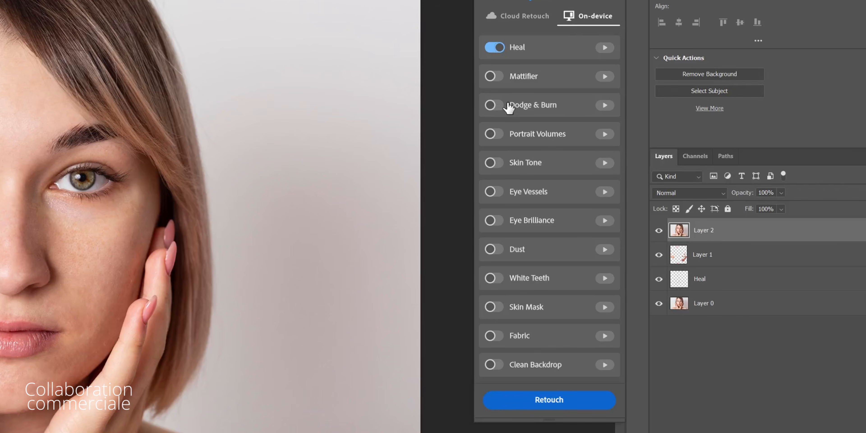
{"action": "left_click", "coordinate": [493, 106]}
{"action": "left_click", "coordinate": [495, 49]}
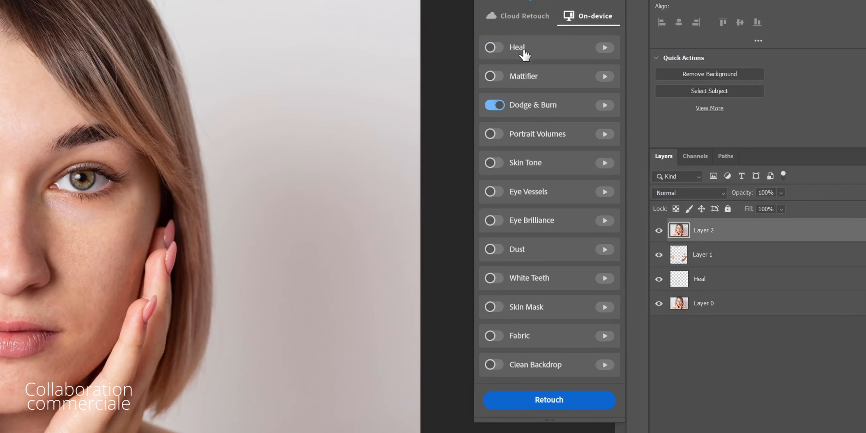
{"action": "left_click", "coordinate": [541, 403]}
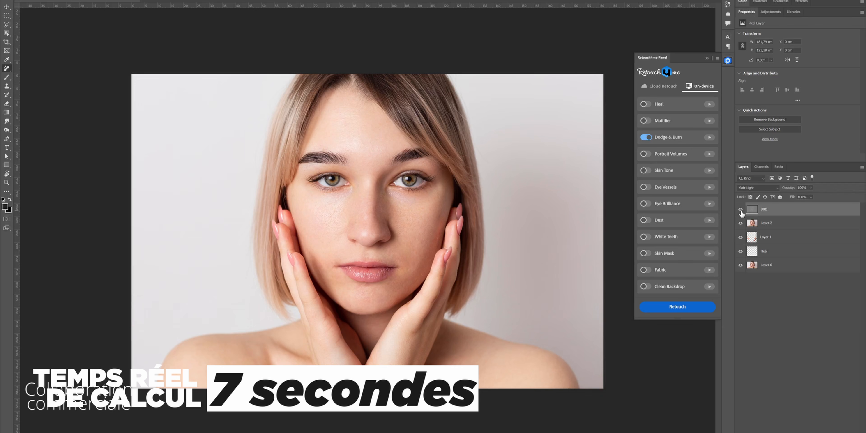
- Toggle the Dodge & Burn result layer's visibility to compare before and after
{"action": "left_click", "coordinate": [741, 210]}
{"action": "left_click", "coordinate": [741, 211]}
{"action": "left_click_drag", "start_coordinate": [382, 209], "coordinate": [404, 209]}
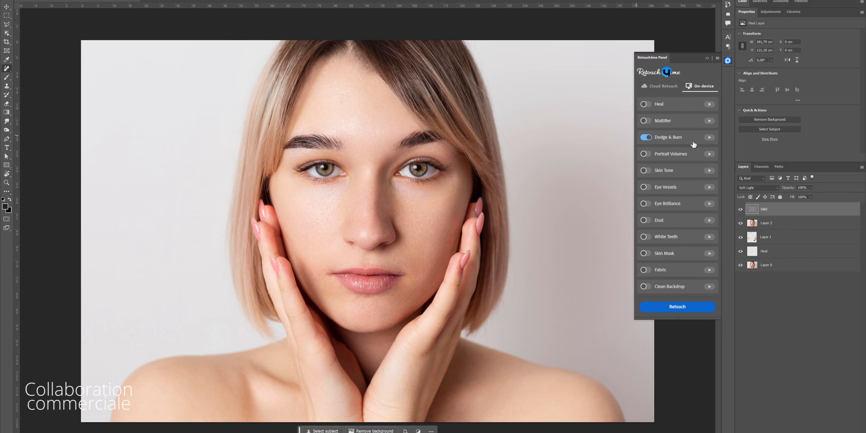
- Stamp the visible layers again, run Retouch4me Mattifier on the new layer, and toggle its result to compare
{"action": "left_click", "coordinate": [650, 122]}
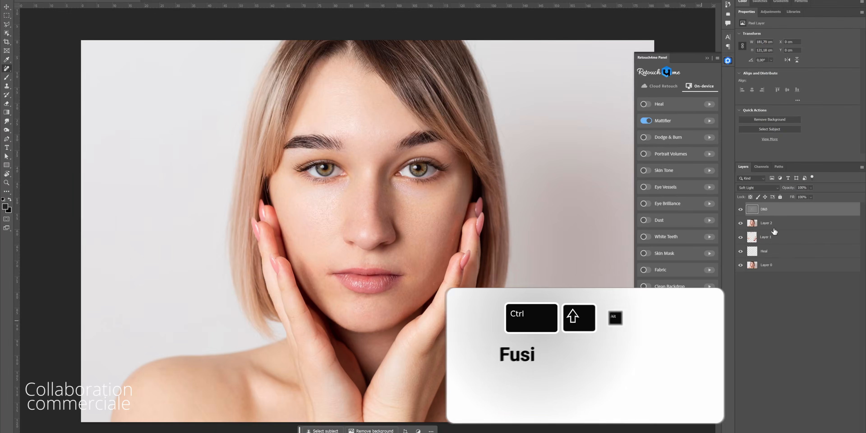
{"action": "key", "text": "ctrl+shift+alt+e"}
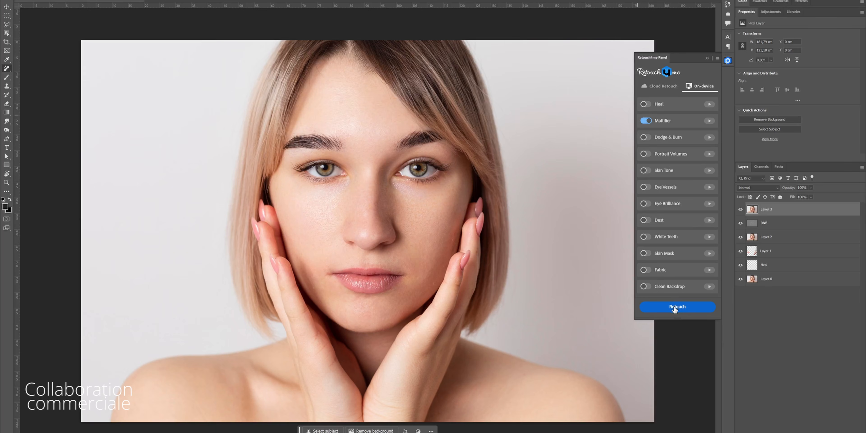
{"action": "left_click", "coordinate": [675, 307]}
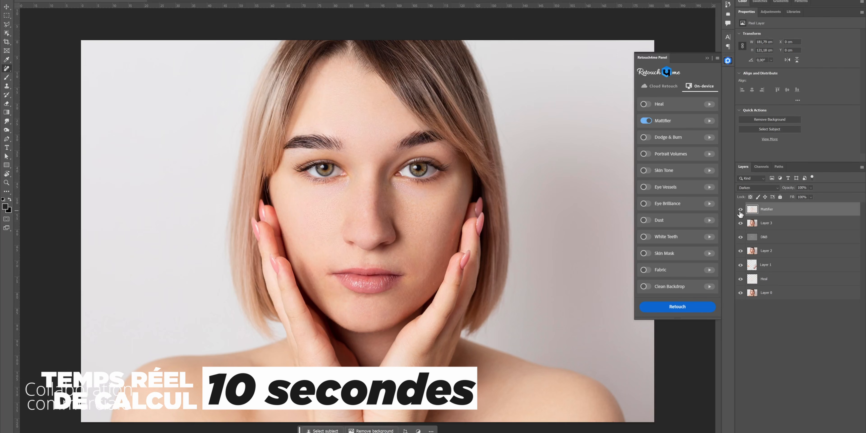
{"action": "left_click", "coordinate": [741, 209]}
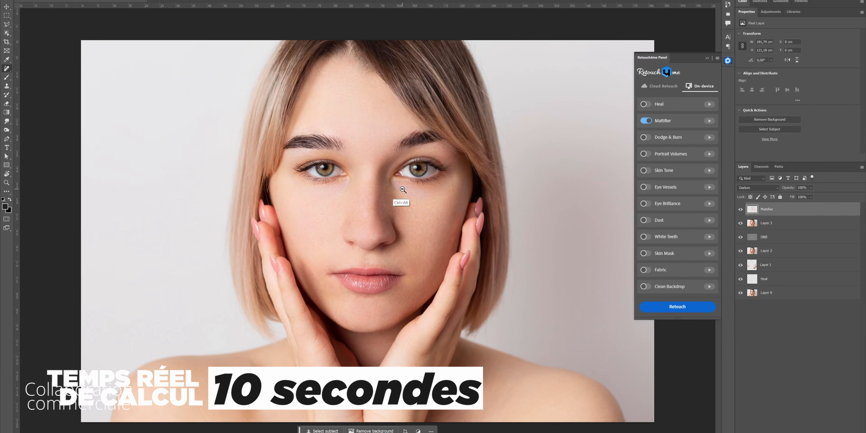
{"action": "scroll", "coordinate": [406, 194], "scroll_direction": "down", "scroll_amount": 2}
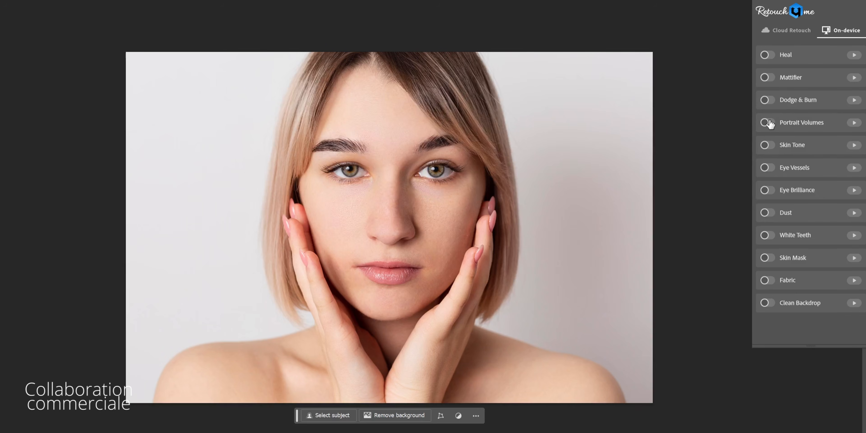
- Run Retouch4me Portrait Volumes on the stamped layer and clip a Curves adjustment to its result with a reshaped curve
{"action": "left_click", "coordinate": [768, 123]}
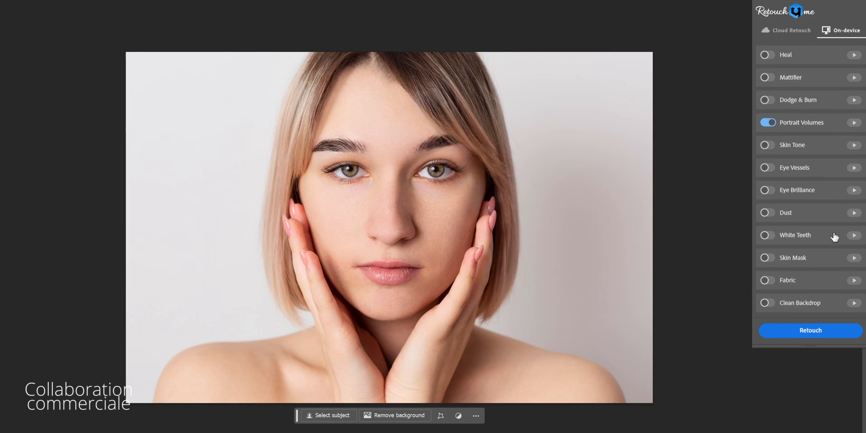
{"action": "left_click", "coordinate": [799, 333]}
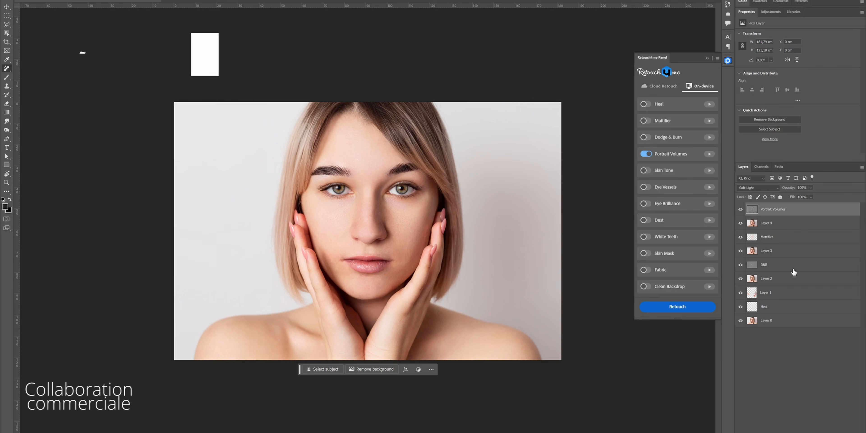
{"action": "left_click", "coordinate": [806, 432]}
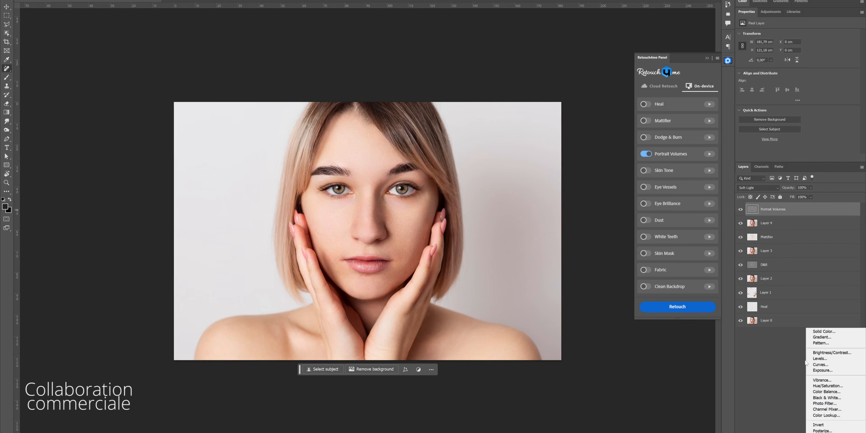
{"action": "left_click", "coordinate": [819, 366]}
{"action": "left_click", "coordinate": [718, 387]}
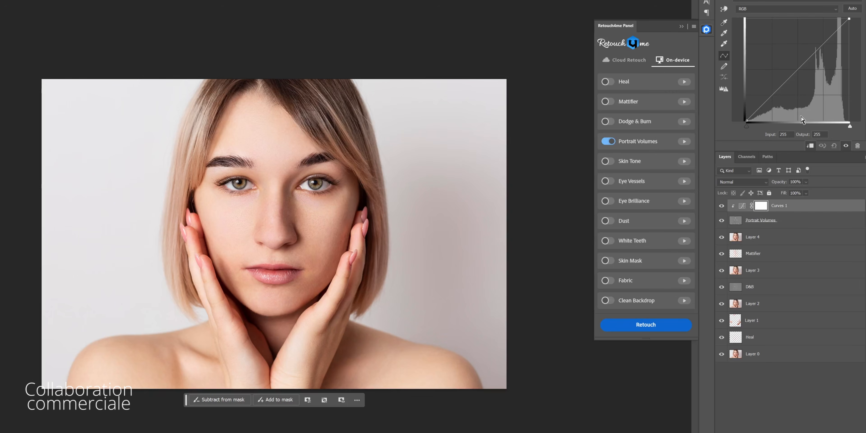
{"action": "left_click", "coordinate": [782, 87]}
{"action": "left_click_drag", "start_coordinate": [818, 50], "coordinate": [815, 49]}
{"action": "left_click", "coordinate": [785, 89]}
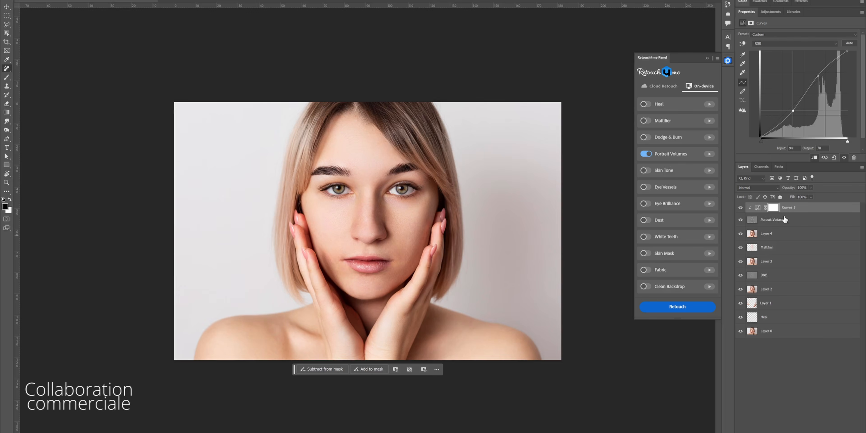
- Group the Portrait Volumes layer with its Curves adjustment and toggle the group's visibility to compare
{"action": "left_click", "coordinate": [786, 218], "text": "shift"}
{"action": "key", "text": "ctrl+g"}
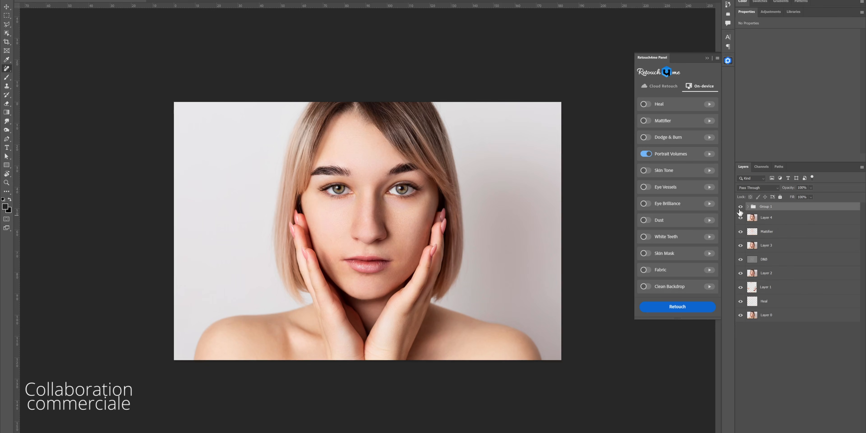
{"action": "left_click", "coordinate": [740, 208]}
{"action": "left_click", "coordinate": [741, 208]}
{"action": "left_click", "coordinate": [741, 208]}
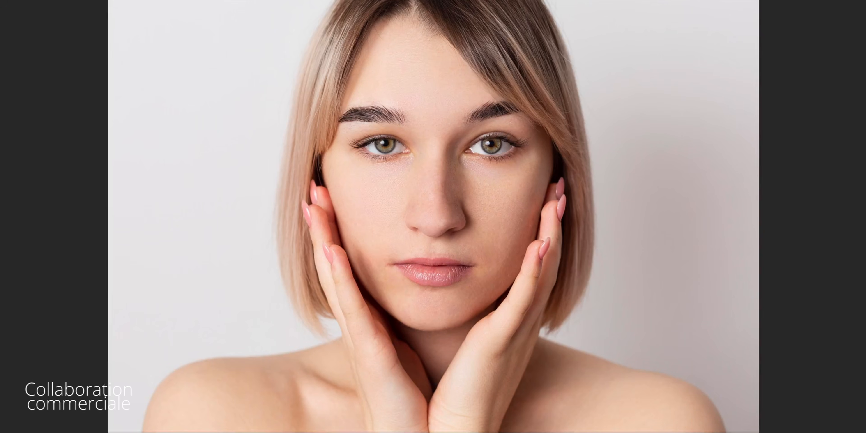
{"action": "left_click", "coordinate": [741, 208]}
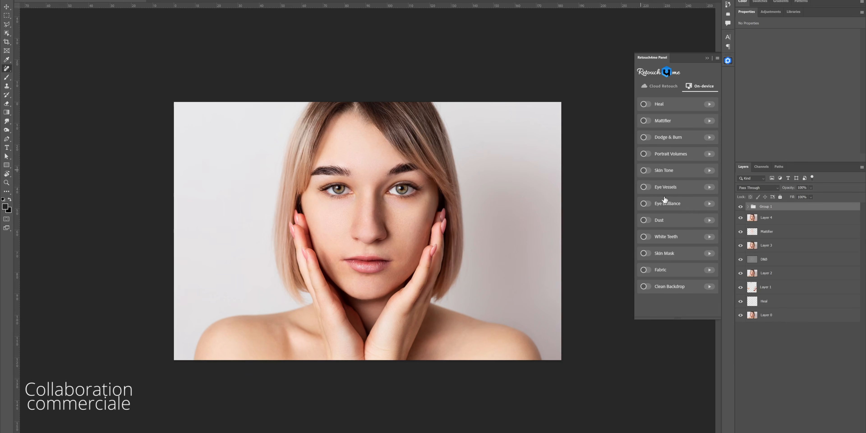
- Run Retouch4me Eye Brilliance on a stamped layer and lower the opacity of the resulting Eyes group
{"action": "left_click_drag", "start_coordinate": [398, 191], "coordinate": [433, 191]}
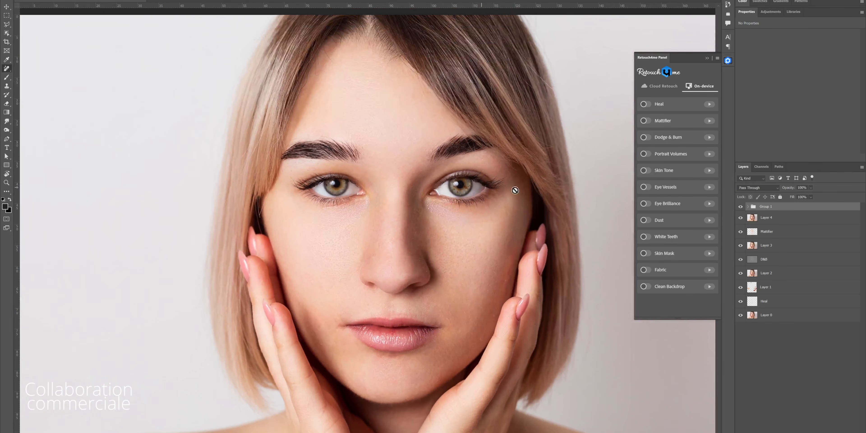
{"action": "left_click", "coordinate": [645, 205]}
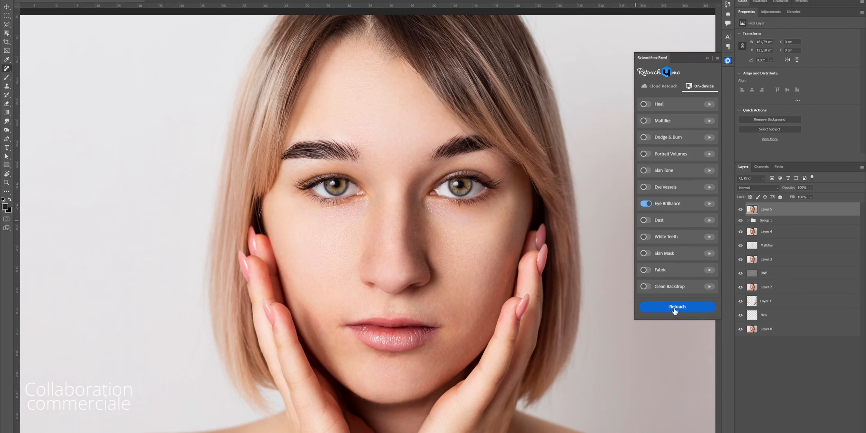
{"action": "left_click", "coordinate": [675, 309]}
{"action": "left_click", "coordinate": [741, 208]}
{"action": "left_click", "coordinate": [430, 175], "text": "ctrl+alt"}
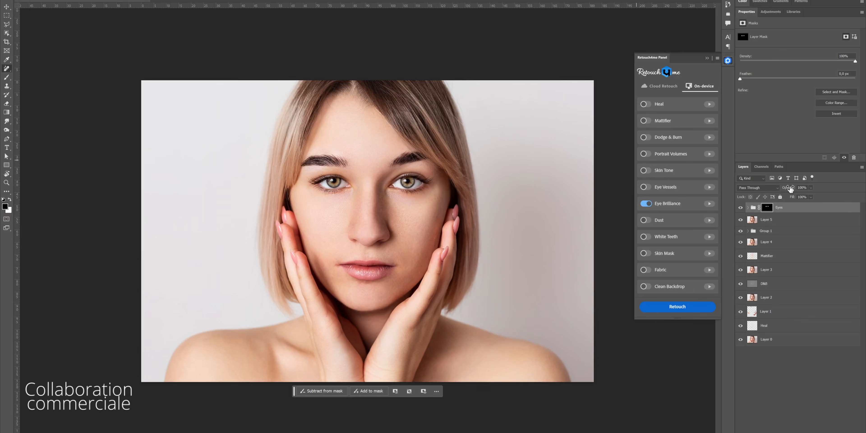
{"action": "left_click_drag", "start_coordinate": [792, 189], "coordinate": [771, 191]}
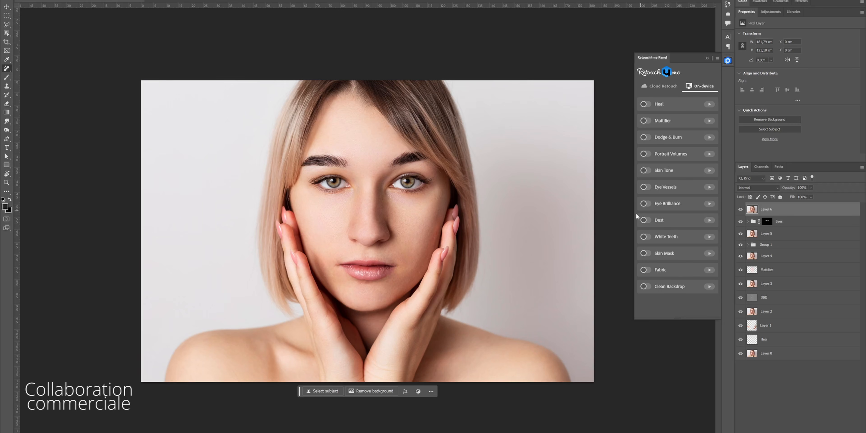
- Apply the Retouch4me Dodge Burn filter to the new stamped layer, adjusting its Blend slider
{"action": "key", "text": "alt+t"}
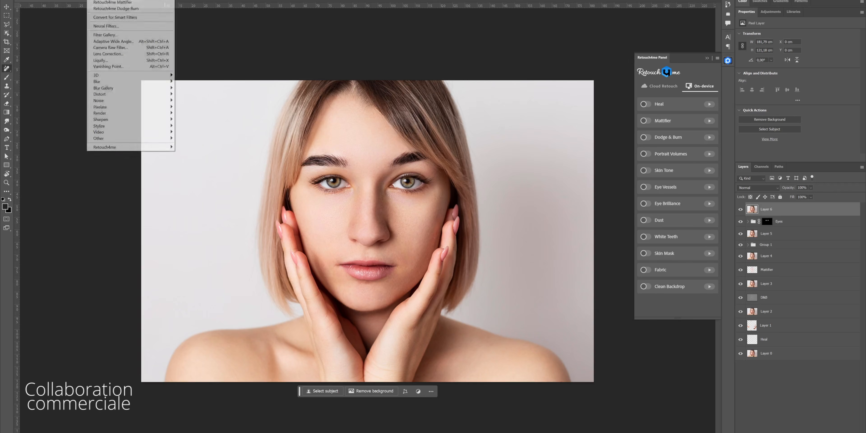
{"action": "mouse_move", "coordinate": [102, 147]}
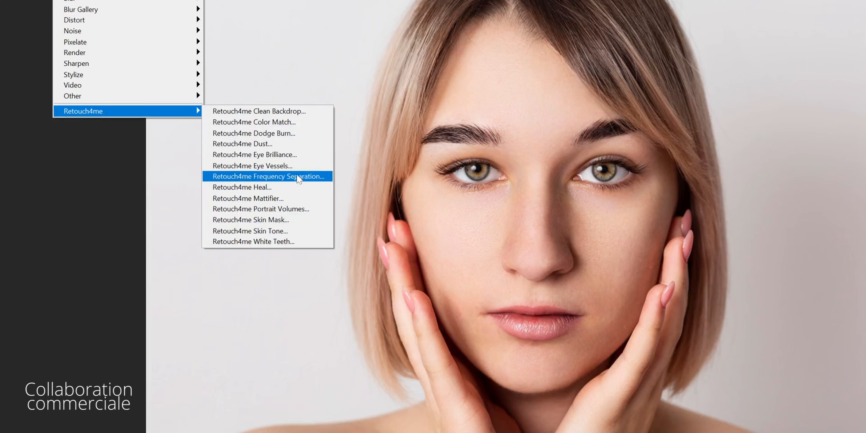
{"action": "left_click", "coordinate": [271, 134]}
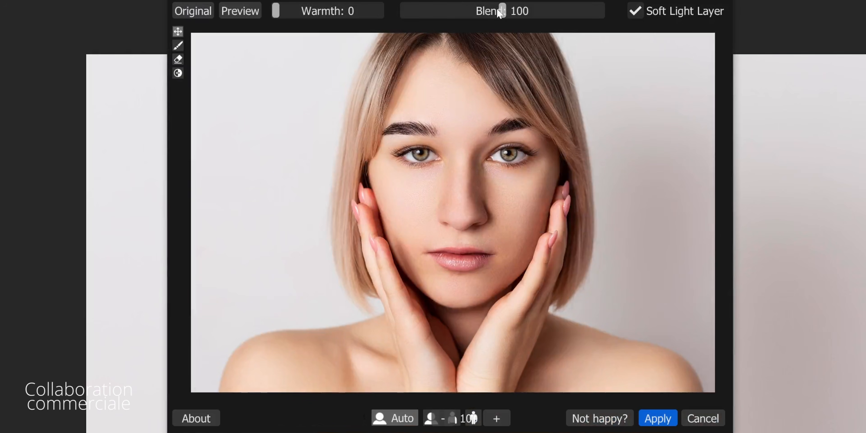
{"action": "left_click_drag", "start_coordinate": [540, 14], "coordinate": [567, 14]}
{"action": "left_click", "coordinate": [460, 14]}
{"action": "left_click", "coordinate": [659, 418]}
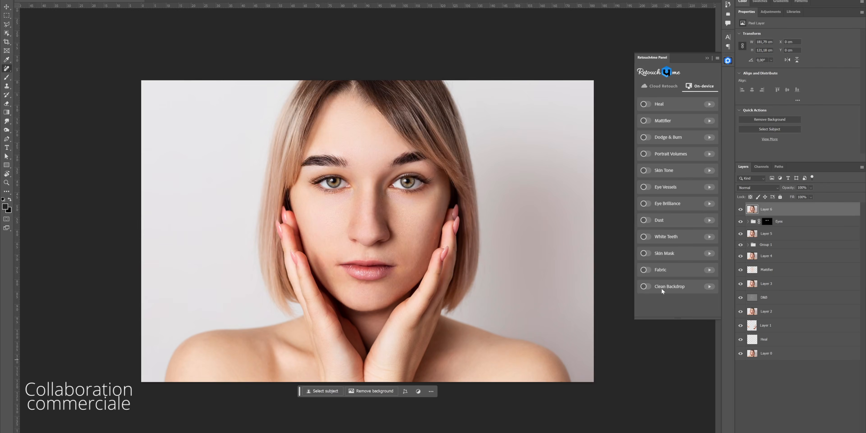
- Show the original layer alone to compare it with the retouched result
{"action": "left_click", "coordinate": [741, 354], "text": "alt"}
{"action": "left_click", "coordinate": [741, 355], "text": "alt"}
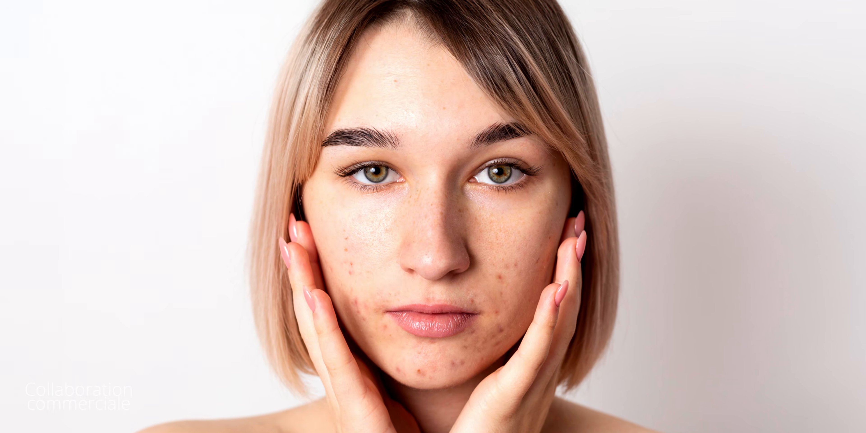